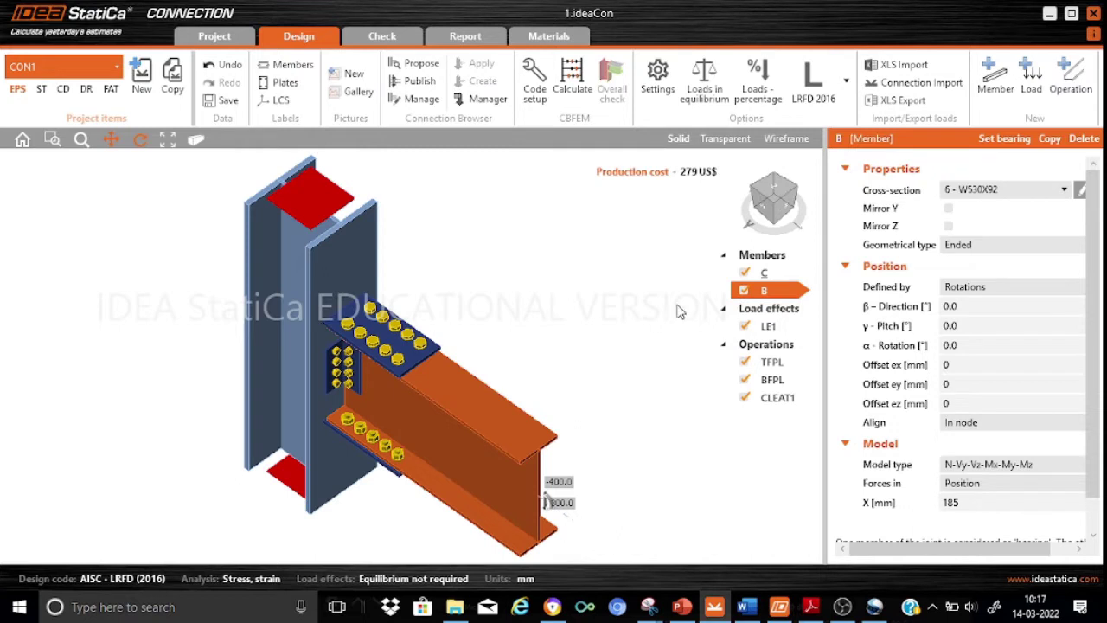
- Review the cross-section dimensions and steel grade of column C and beam B without changing them
{"action": "left_click", "coordinate": [763, 273]}
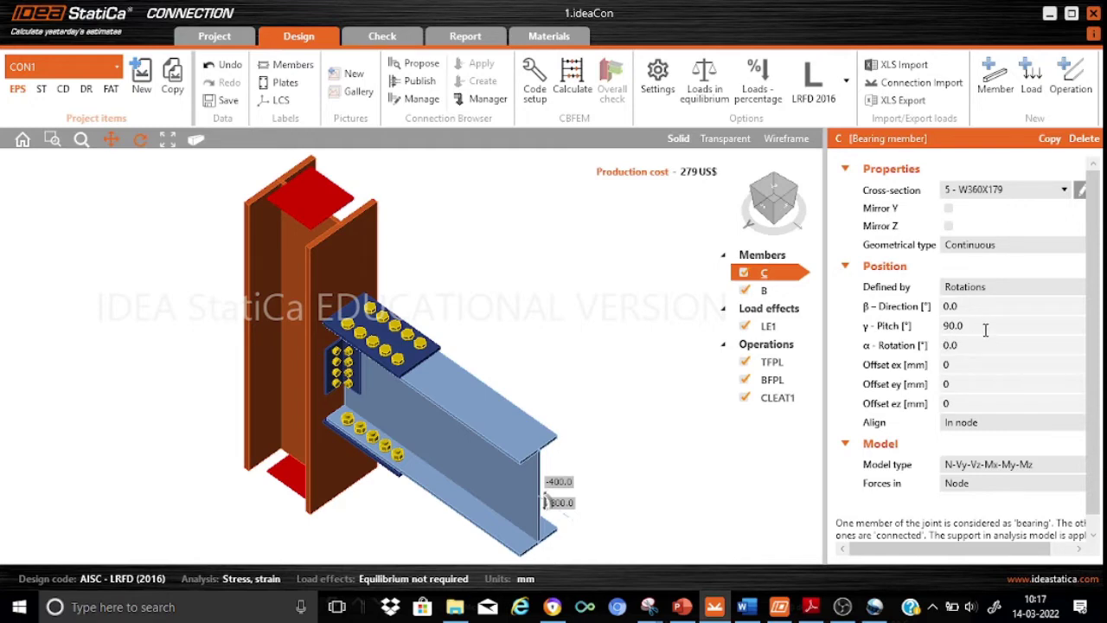
{"action": "left_click", "coordinate": [1080, 195]}
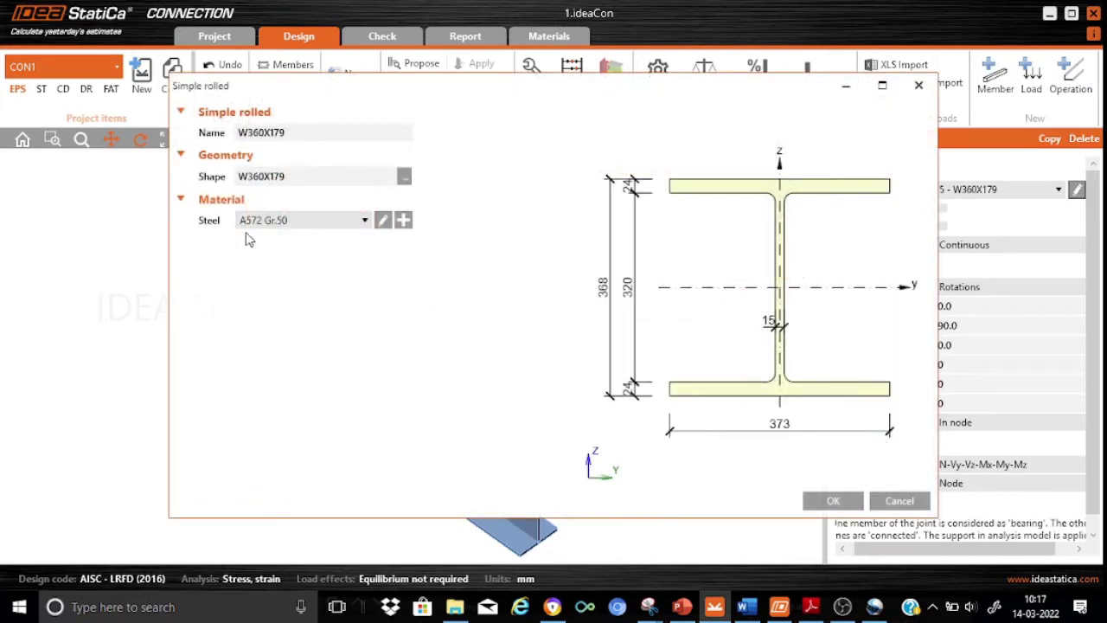
{"action": "left_click", "coordinate": [896, 502]}
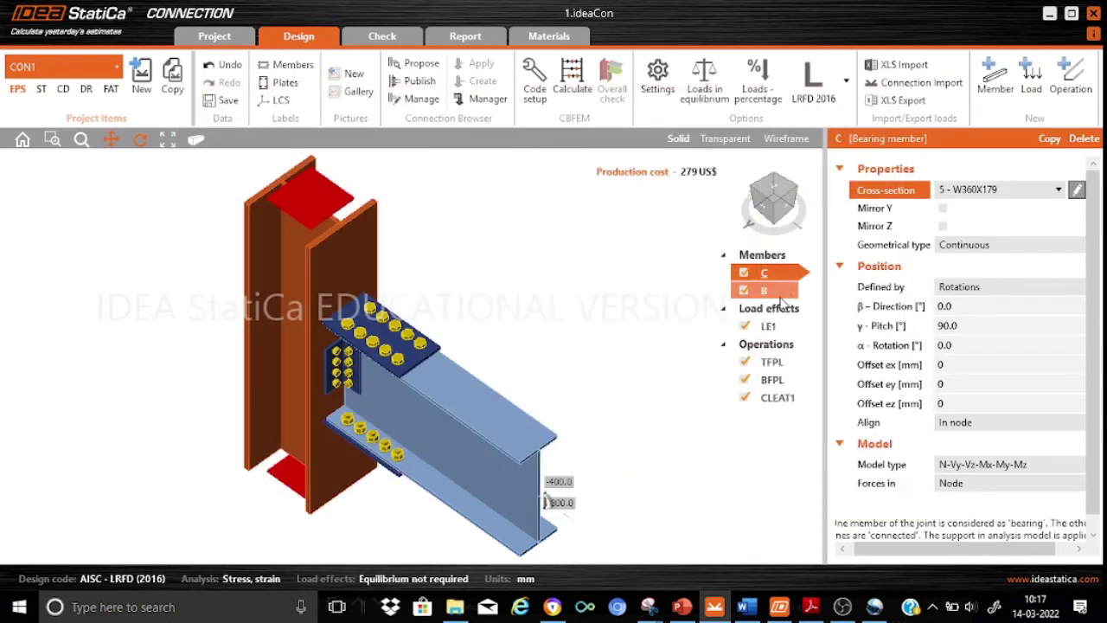
{"action": "left_click", "coordinate": [766, 290]}
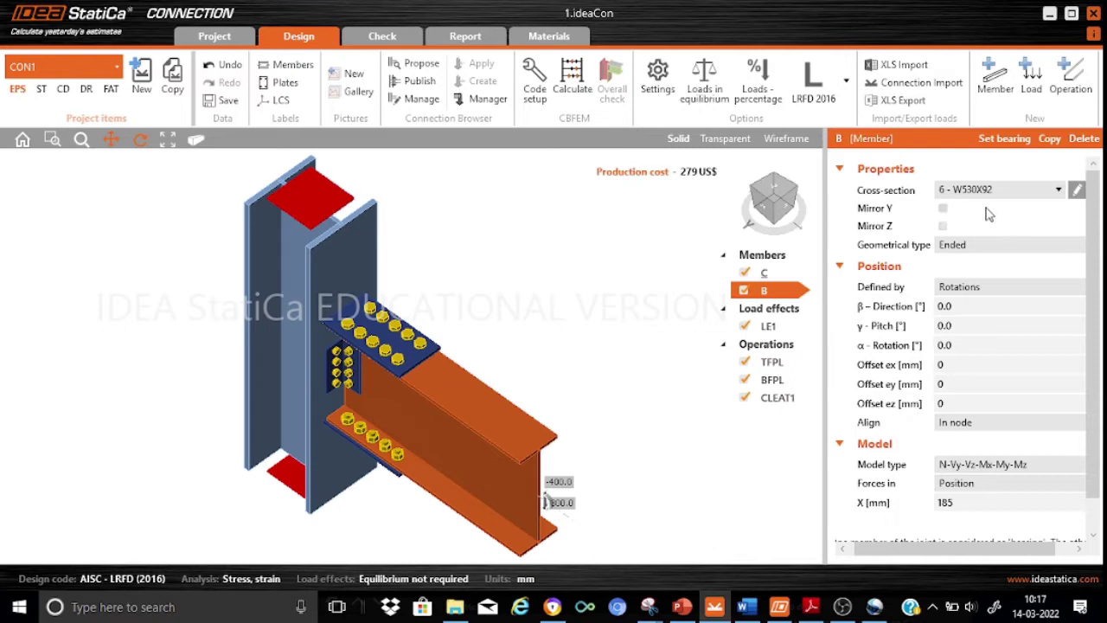
{"action": "left_click", "coordinate": [1077, 191]}
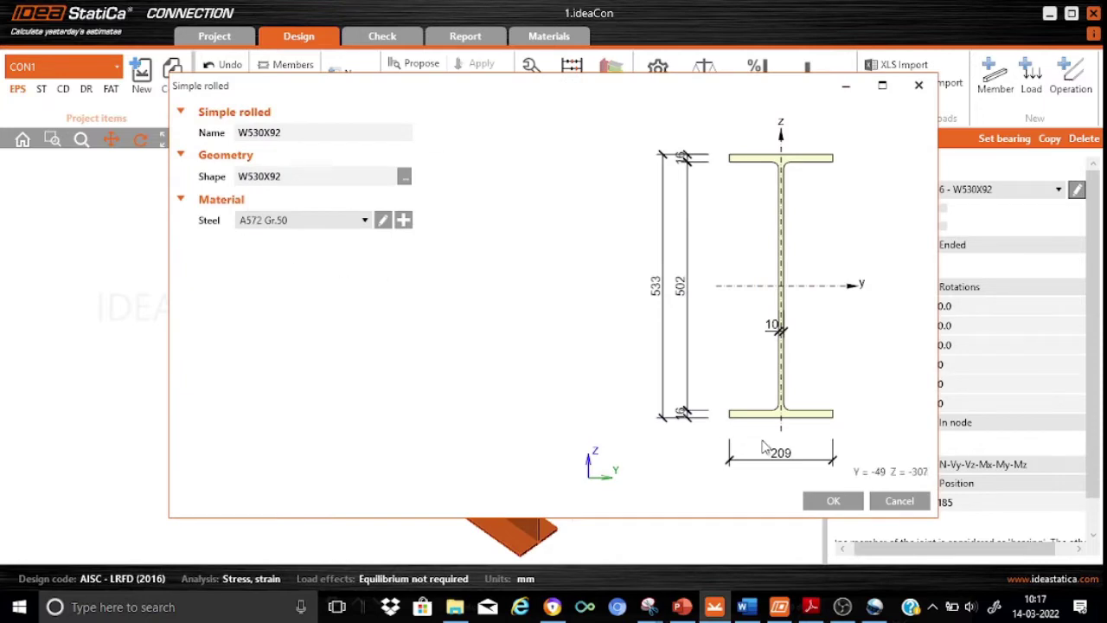
{"action": "left_click", "coordinate": [899, 502]}
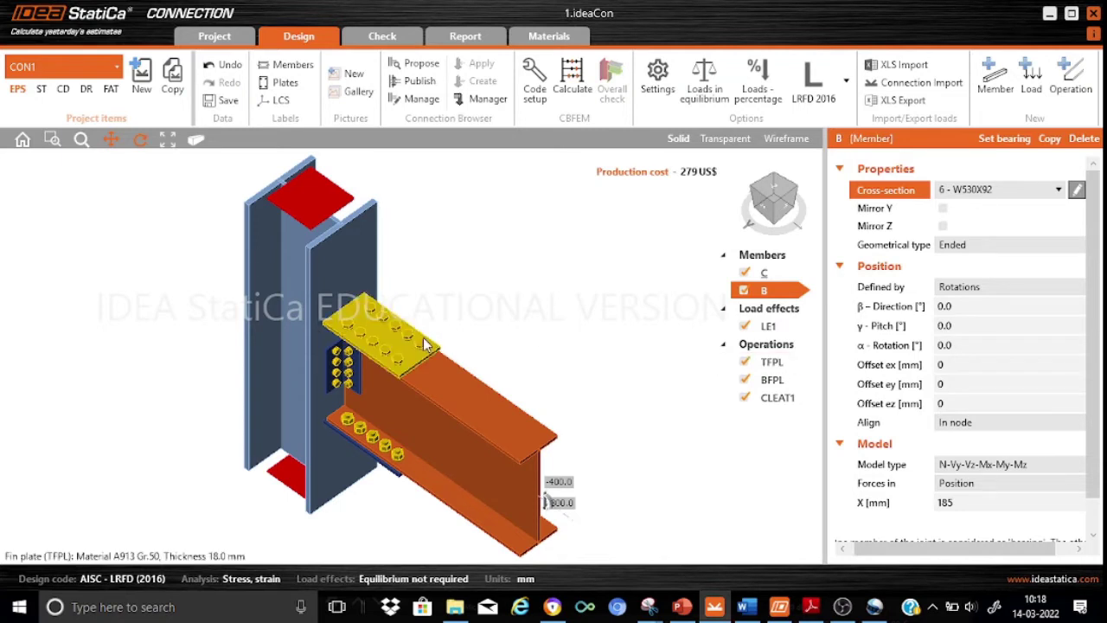
- Show the properties of the top flange fin plate TFPL and look through the available connection operation types
{"action": "left_click", "coordinate": [771, 362]}
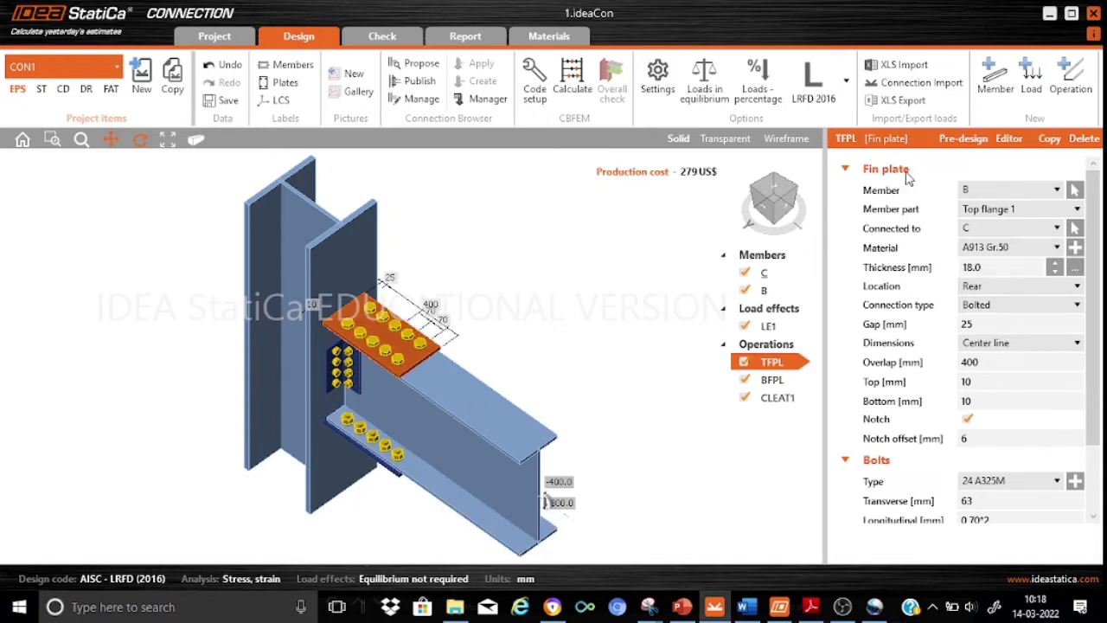
{"action": "left_click", "coordinate": [1072, 87]}
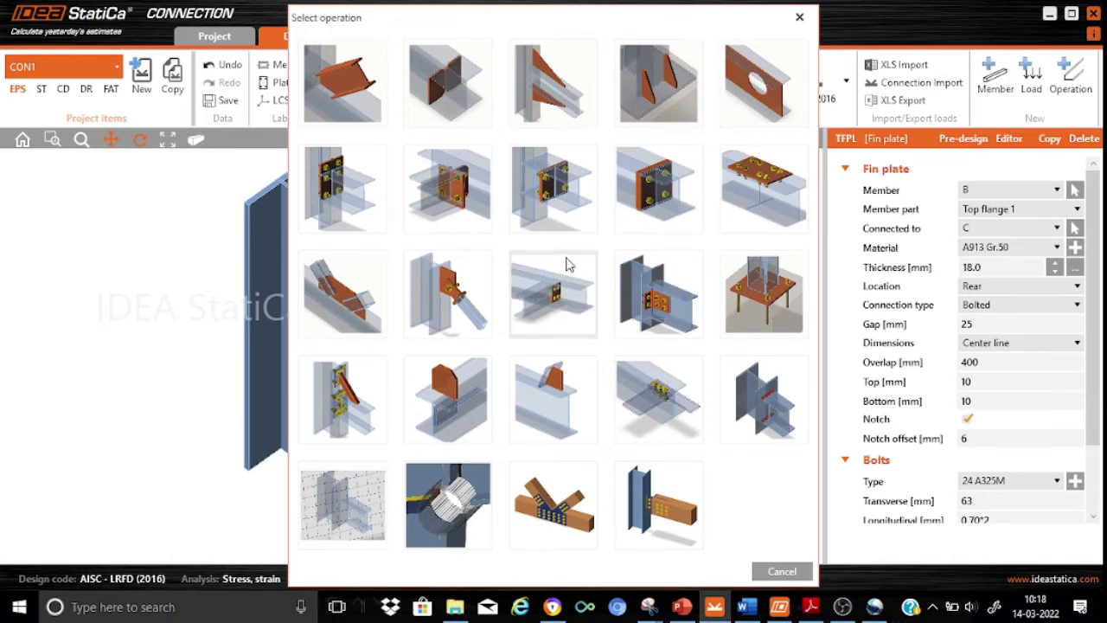
{"action": "left_click", "coordinate": [788, 572]}
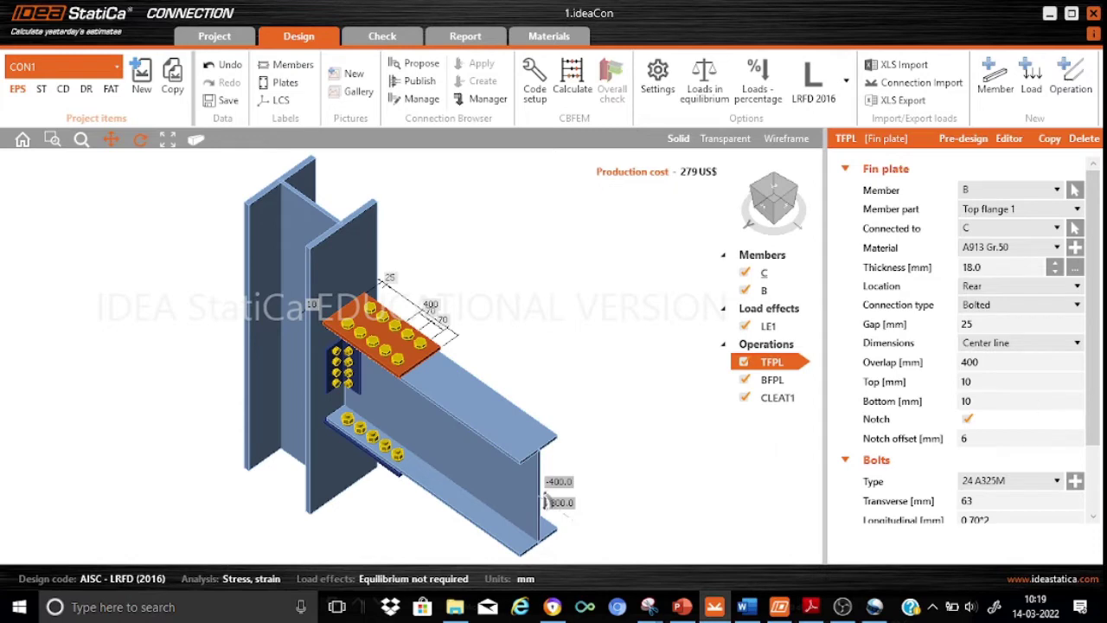
- Examine the bolt settings, shear force transfer options and plate weld settings of fin plate TFPL
{"action": "left_click_drag", "start_coordinate": [1099, 399], "coordinate": [1098, 489]}
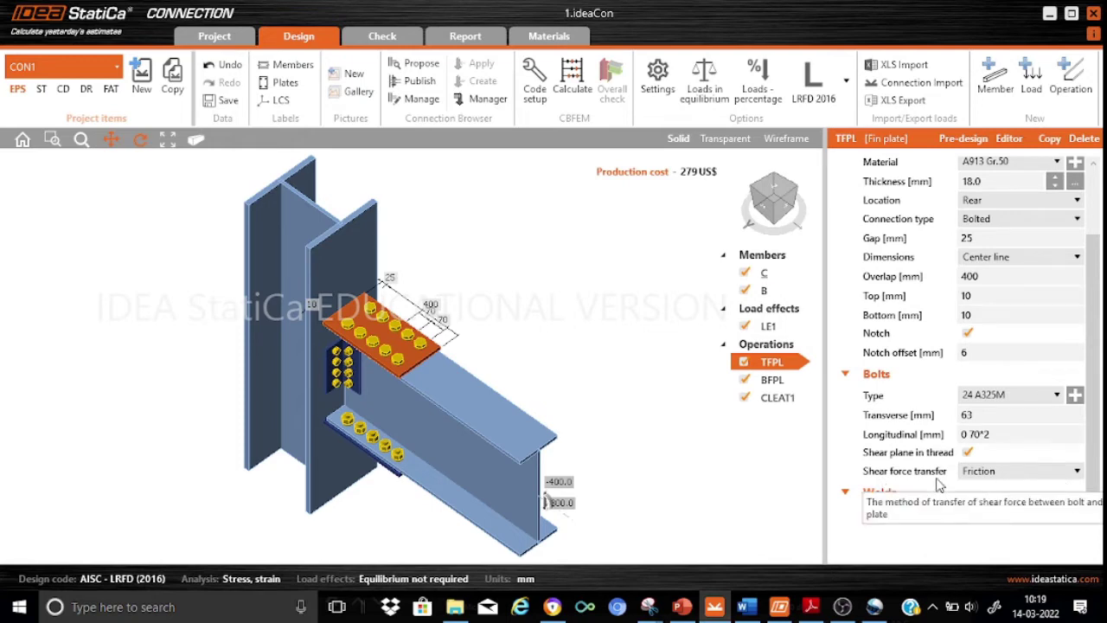
{"action": "left_click", "coordinate": [1077, 472]}
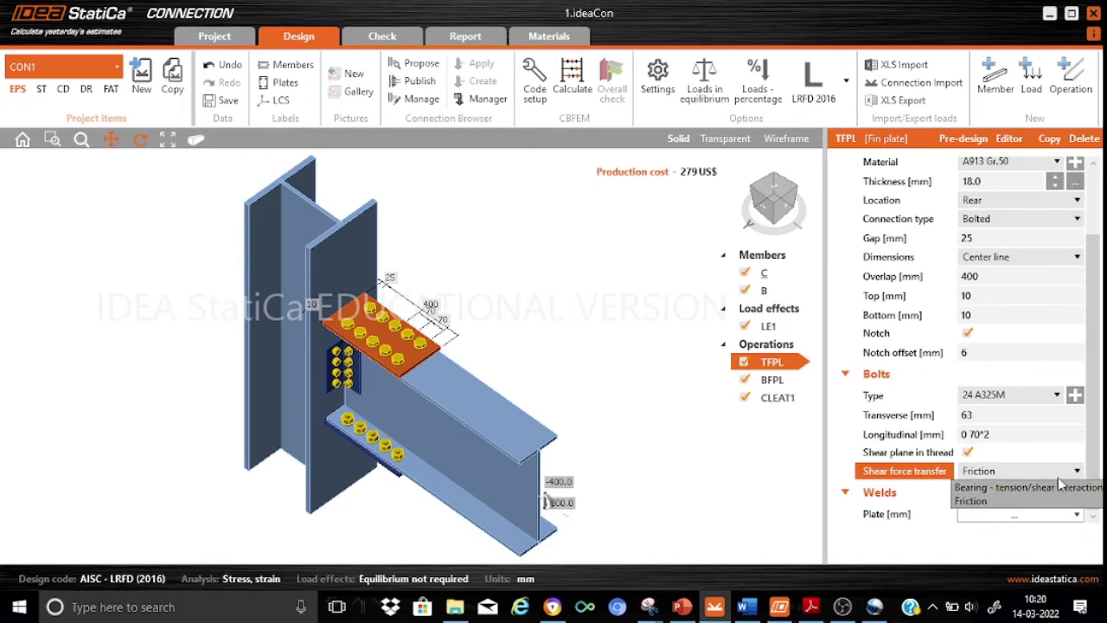
{"action": "left_click", "coordinate": [725, 504]}
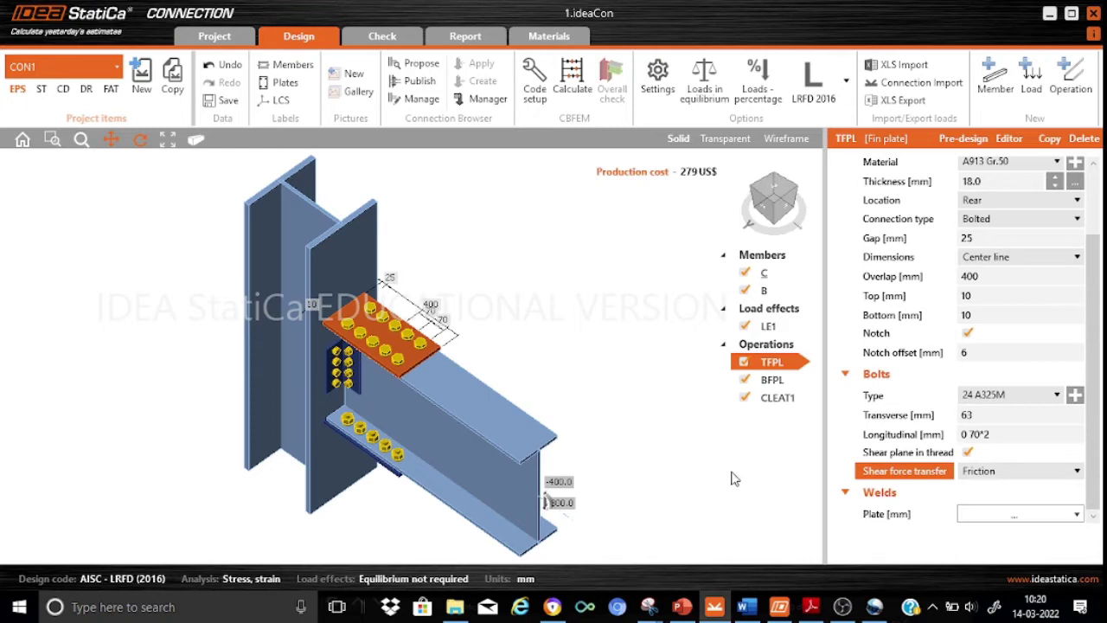
{"action": "left_click", "coordinate": [1036, 517]}
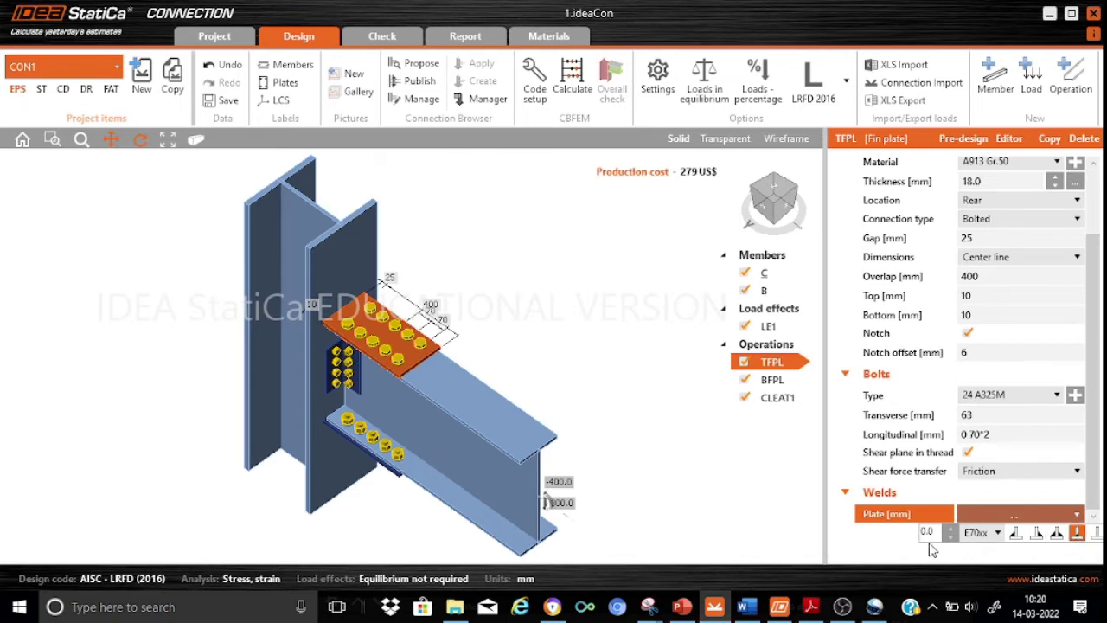
{"action": "left_click", "coordinate": [726, 505]}
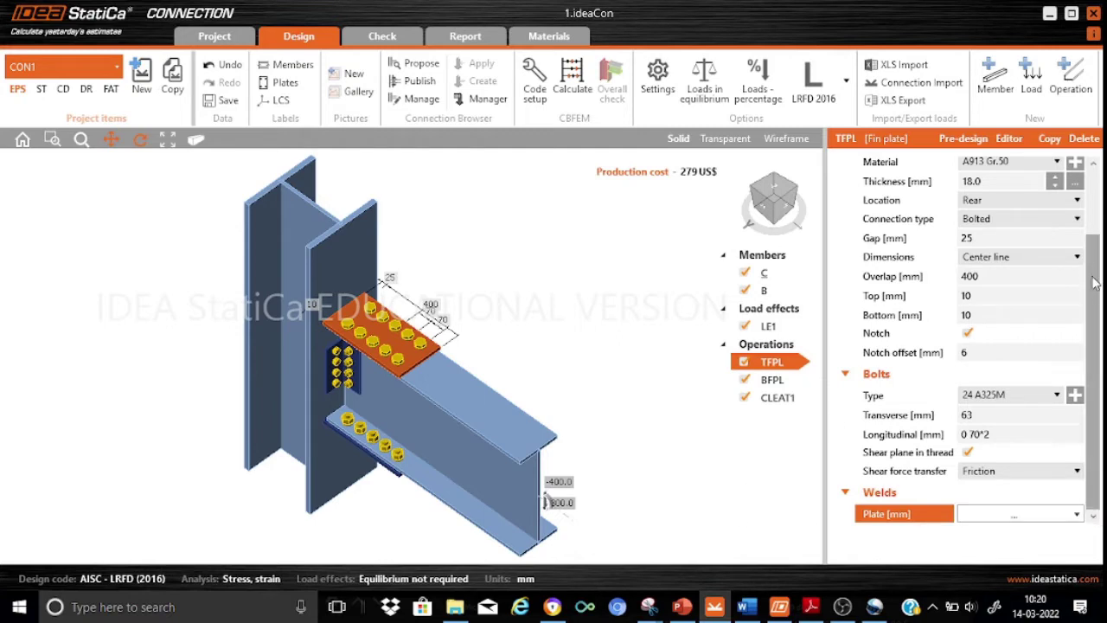
{"action": "scroll", "coordinate": [1055, 273], "scroll_direction": "up", "scroll_amount": 1}
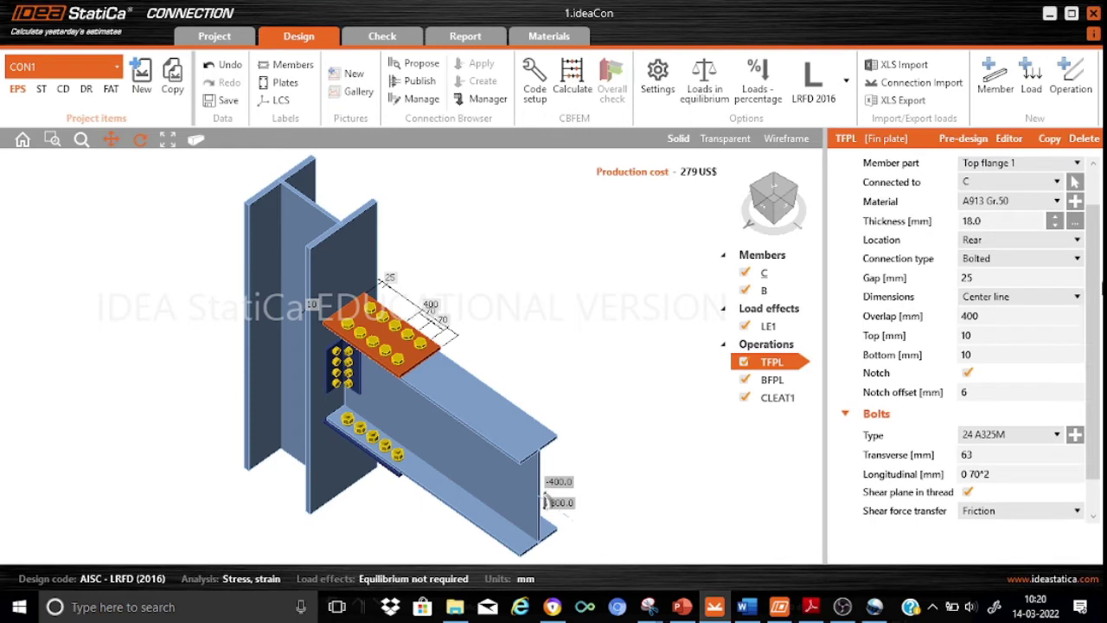
{"action": "scroll", "coordinate": [1093, 294], "scroll_direction": "up", "scroll_amount": 1}
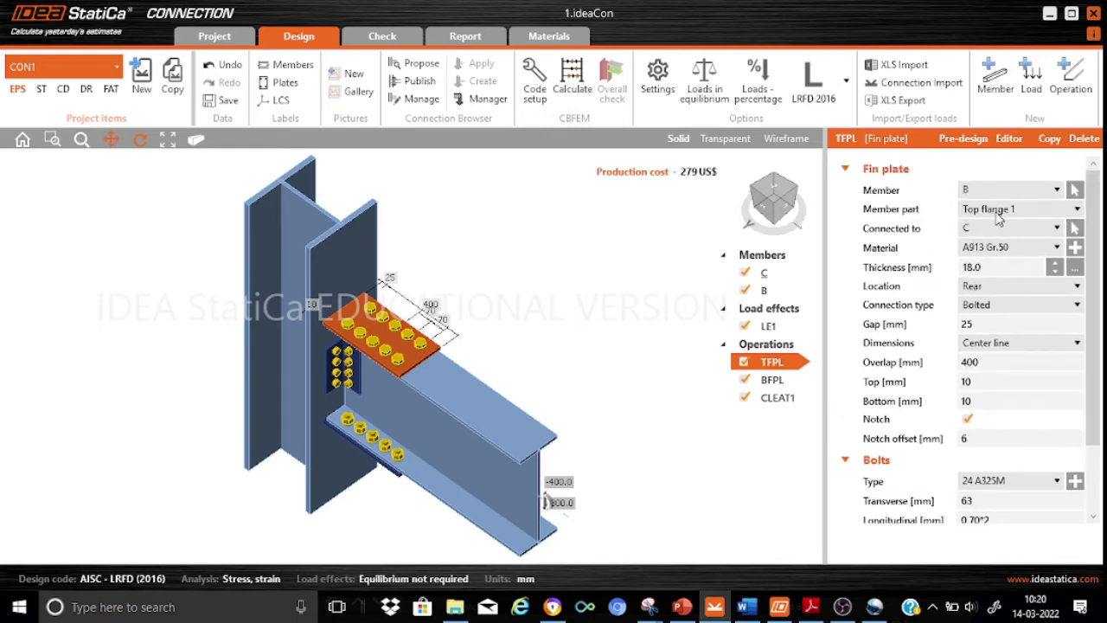
- Review the plate, bolt and weld properties of bottom flange plate BFPL and the properties of web cleat CLEAT1
{"action": "left_click", "coordinate": [774, 385]}
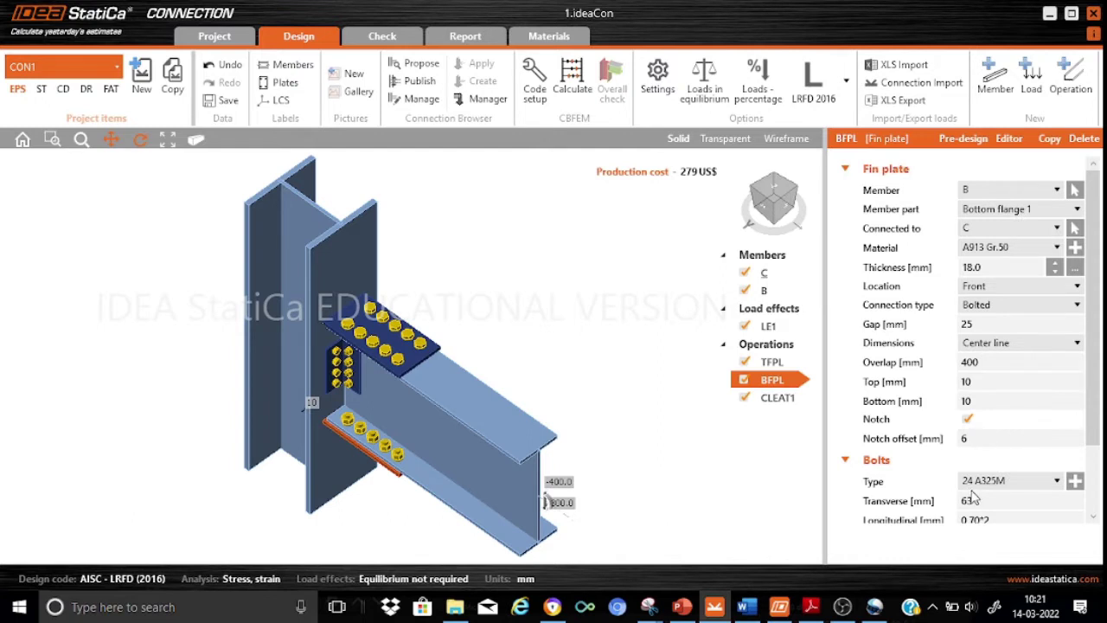
{"action": "left_click_drag", "start_coordinate": [1098, 422], "coordinate": [1098, 483]}
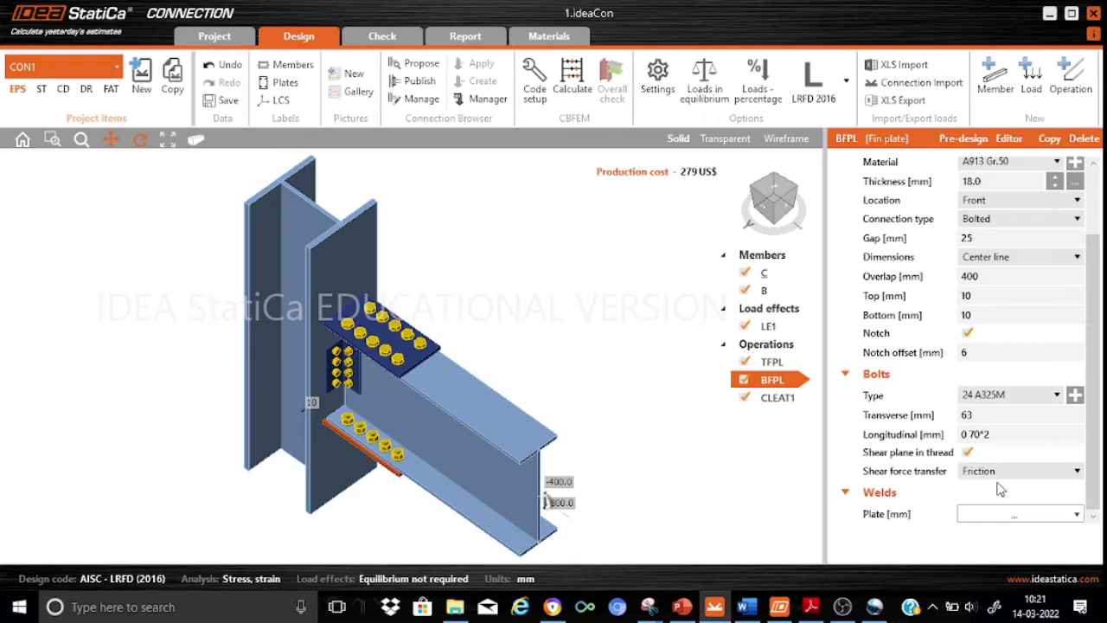
{"action": "left_click", "coordinate": [777, 400]}
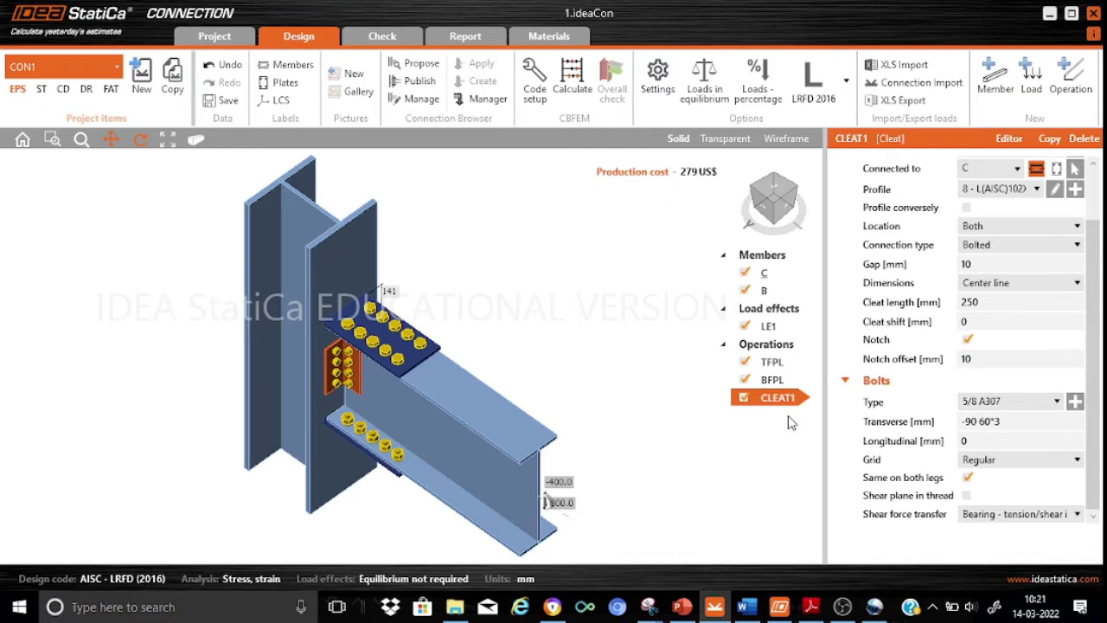
{"action": "left_click_drag", "start_coordinate": [1096, 264], "coordinate": [1098, 178]}
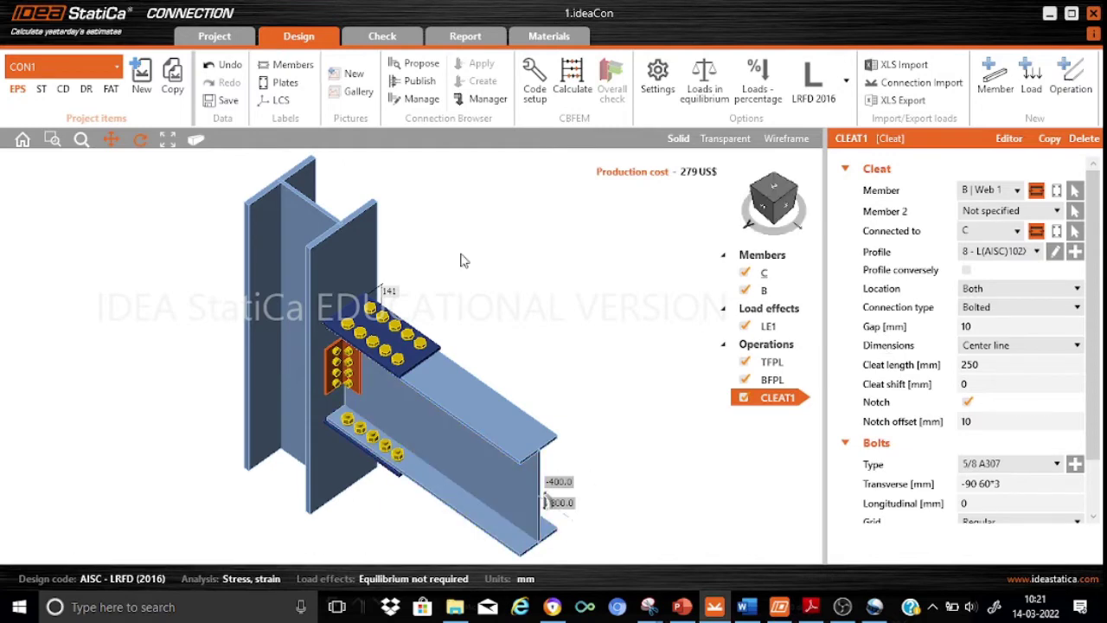
- Inspect the bolted top flange plate and the web cleat up close in the 3D model
{"action": "scroll", "coordinate": [460, 259], "scroll_direction": "up", "scroll_amount": 4}
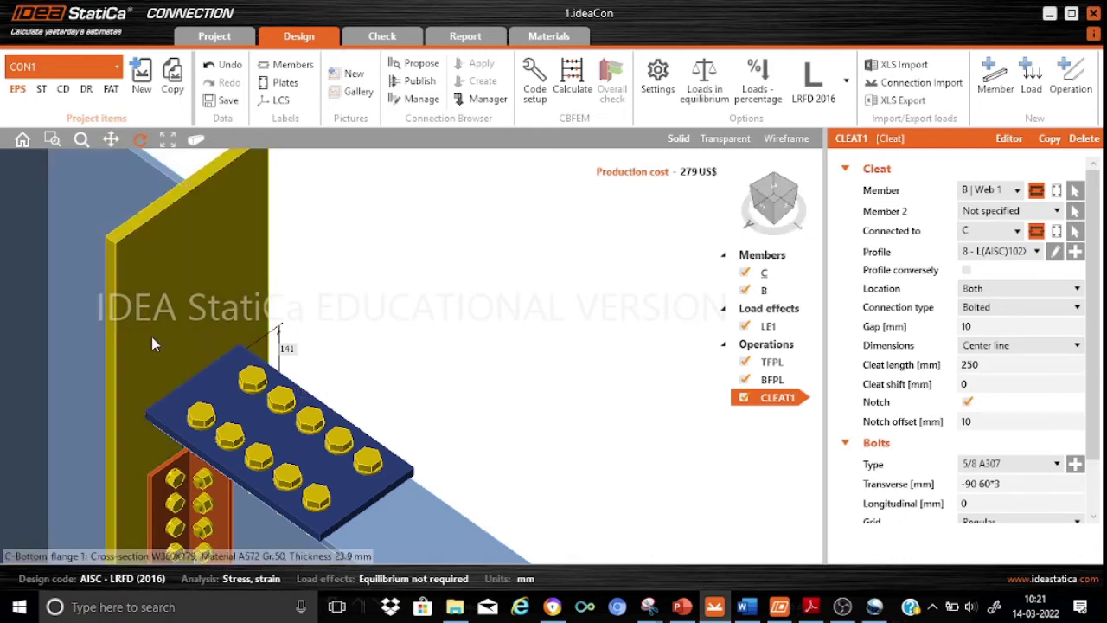
{"action": "left_click", "coordinate": [285, 400]}
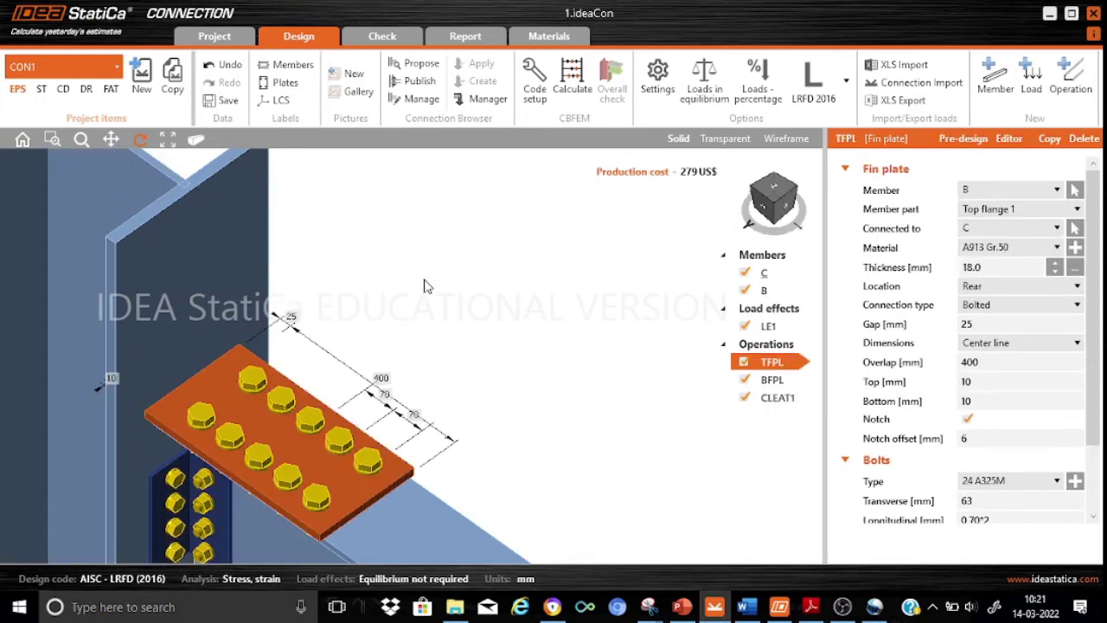
{"action": "scroll", "coordinate": [423, 286], "scroll_direction": "down", "scroll_amount": 5}
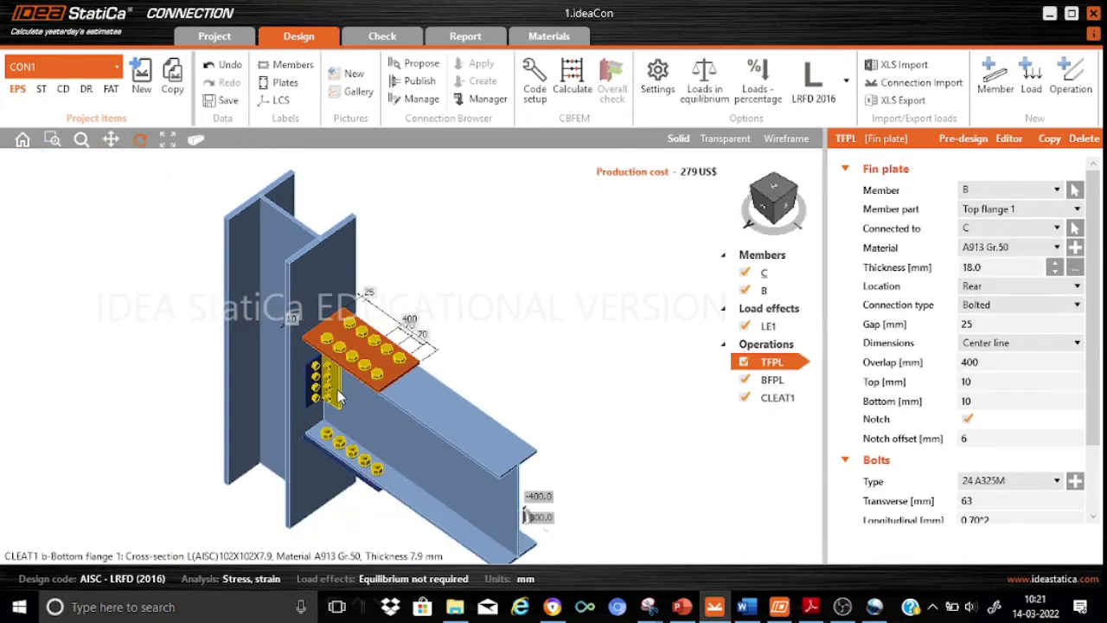
{"action": "scroll", "coordinate": [338, 393], "scroll_direction": "up", "scroll_amount": 5}
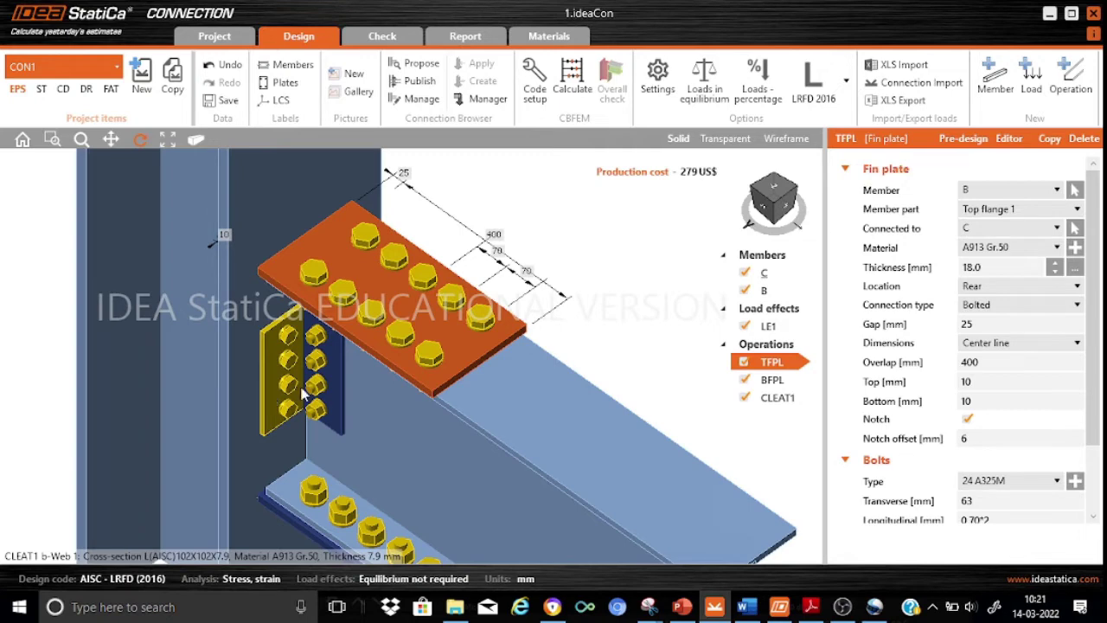
- Examine the angle profile of CLEAT1 and its bolt layout and shear transfer settings
{"action": "left_click", "coordinate": [782, 400]}
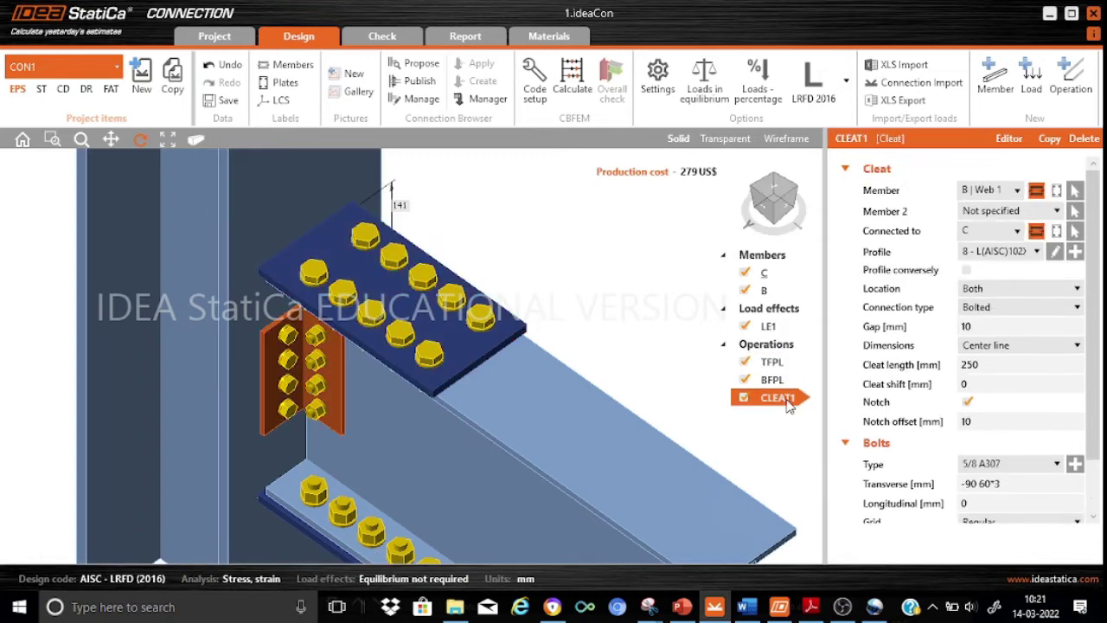
{"action": "left_click", "coordinate": [1055, 251]}
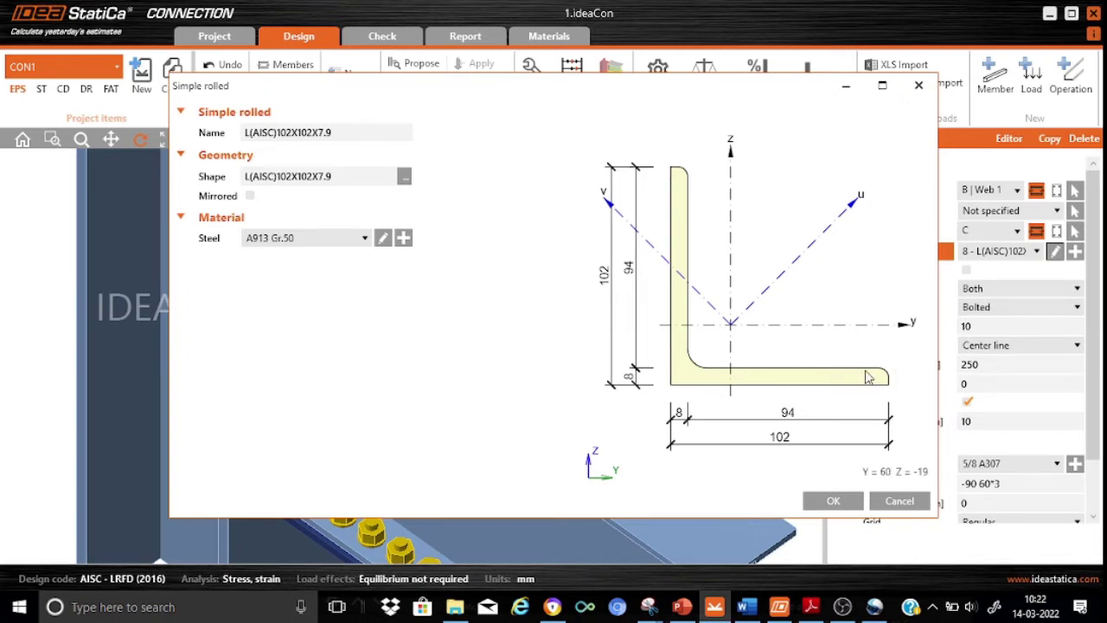
{"action": "left_click", "coordinate": [899, 500]}
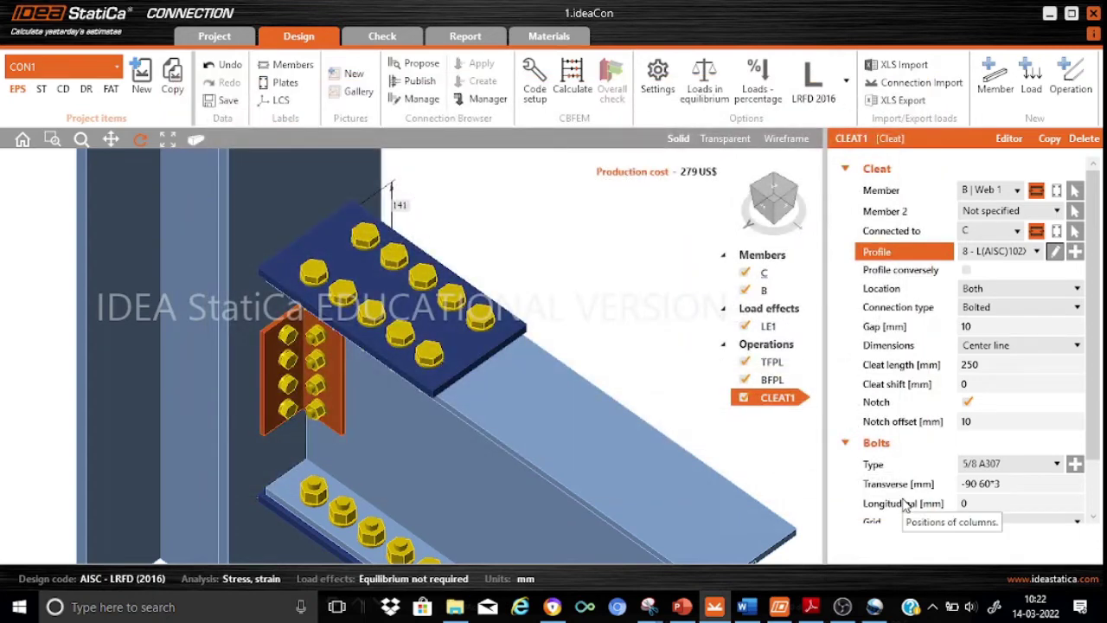
{"action": "scroll", "coordinate": [1094, 385], "scroll_direction": "down", "scroll_amount": 2}
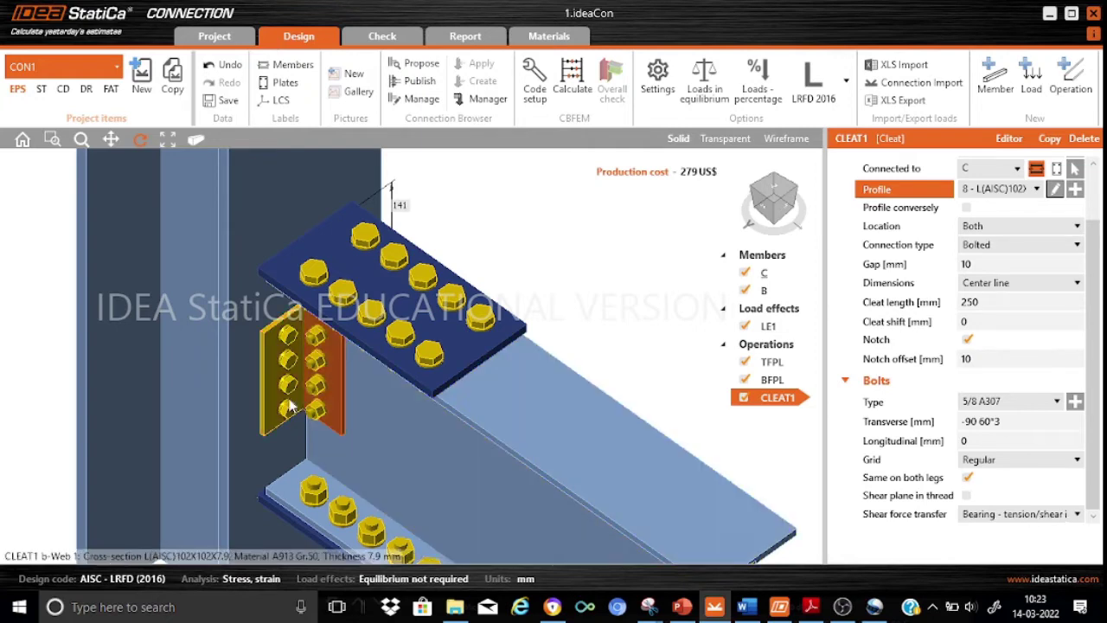
{"action": "left_click", "coordinate": [617, 257]}
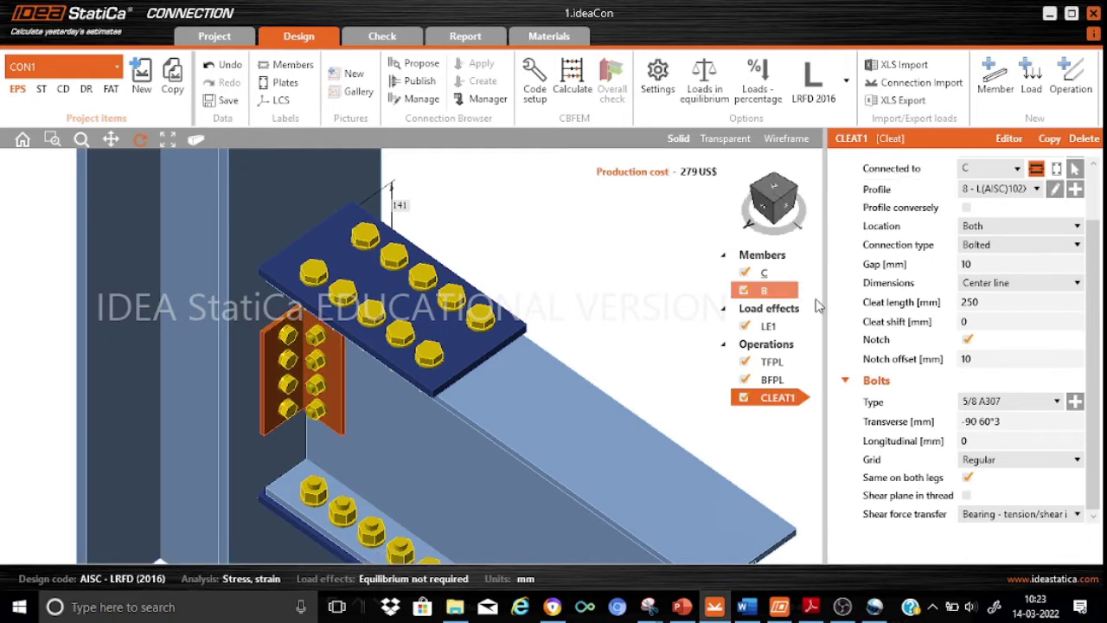
- Show load effect LE1 with the model in perspective view and calculate the connection
{"action": "left_click", "coordinate": [772, 328]}
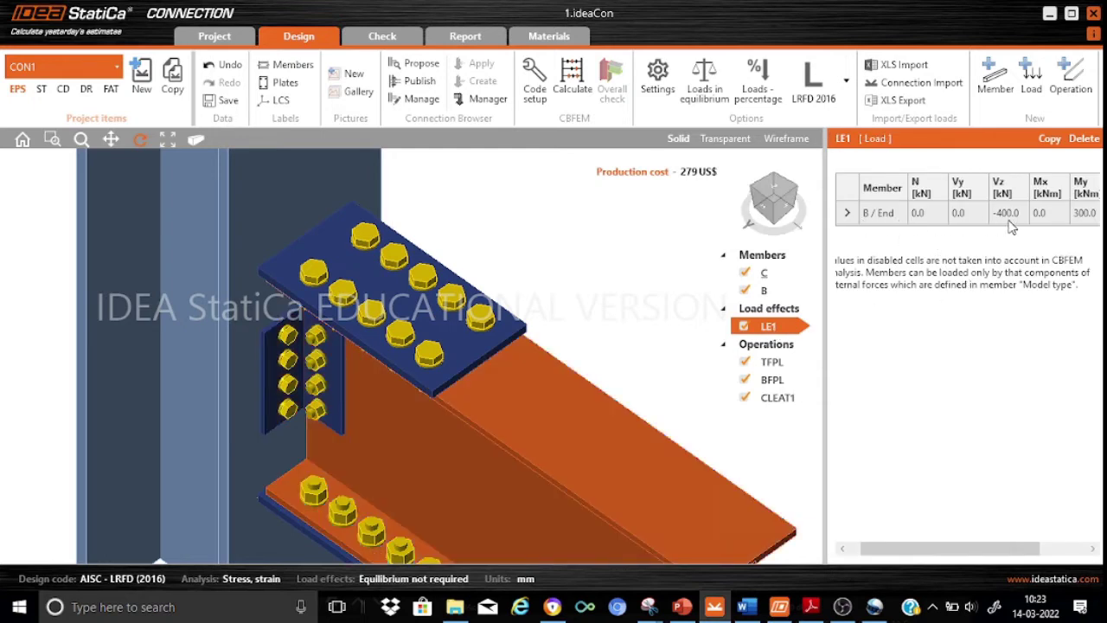
{"action": "left_click", "coordinate": [195, 141]}
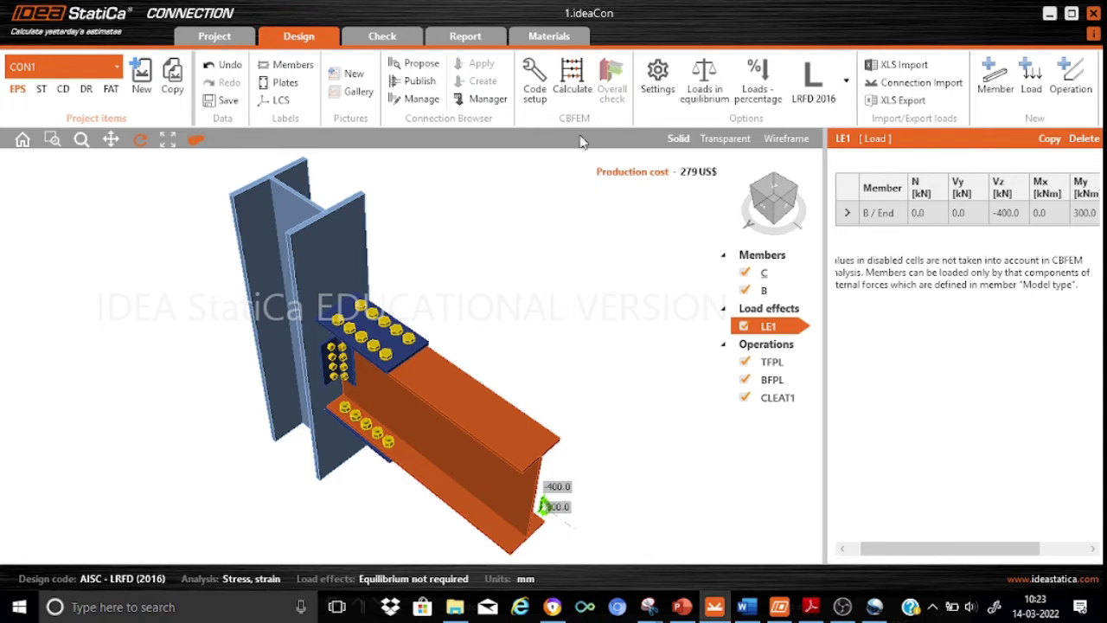
{"action": "left_click", "coordinate": [566, 85]}
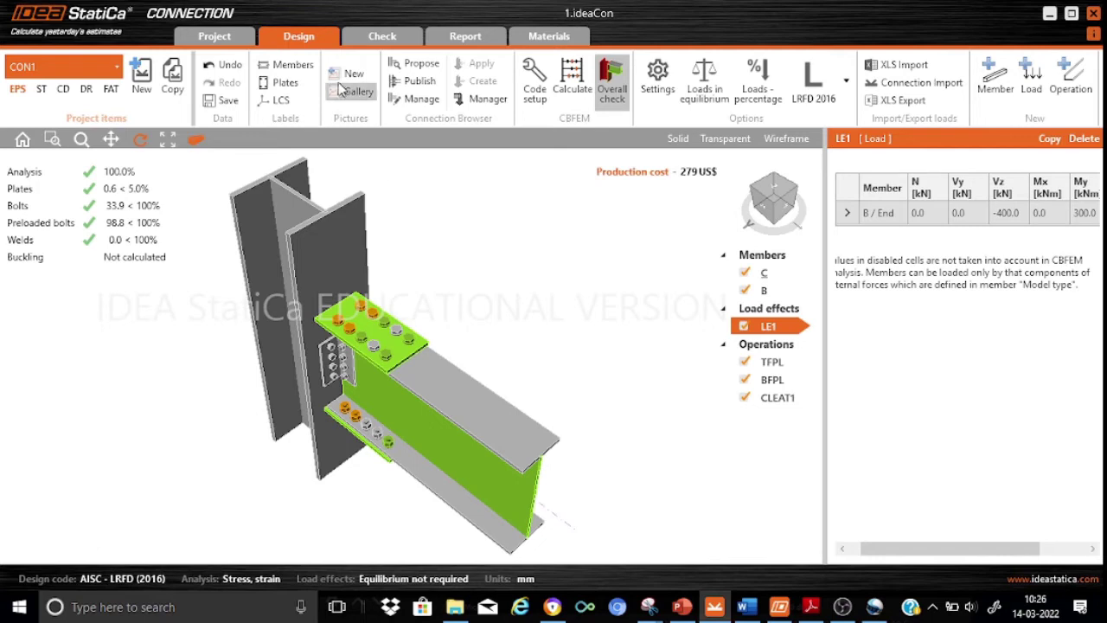
- Review the FE analysis status and the plate check results of the calculated connection
{"action": "left_click", "coordinate": [375, 38]}
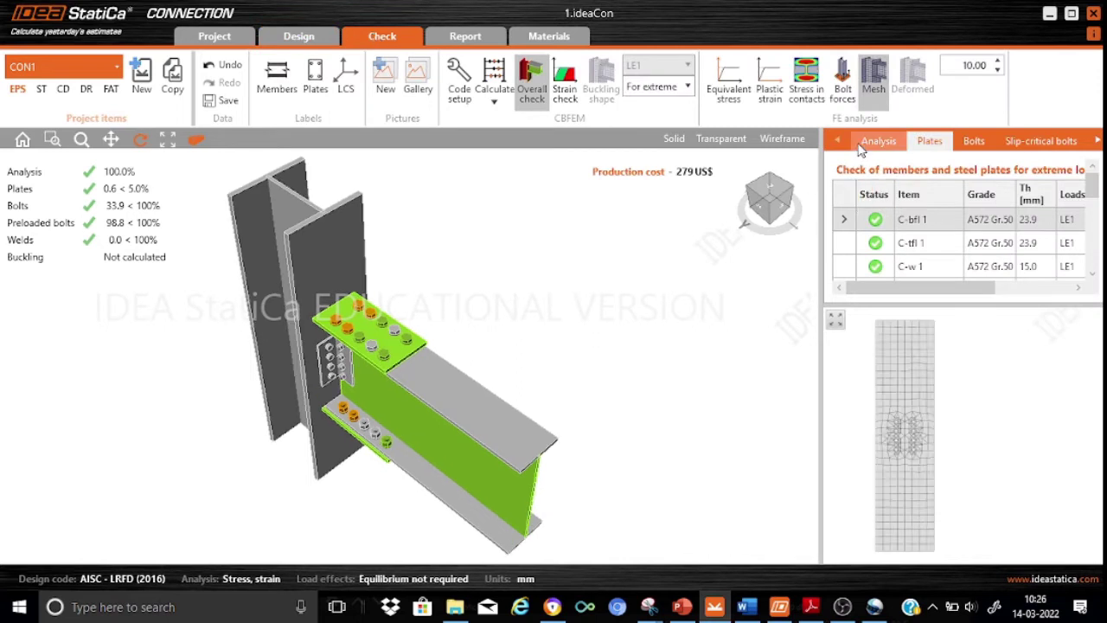
{"action": "left_click", "coordinate": [875, 141]}
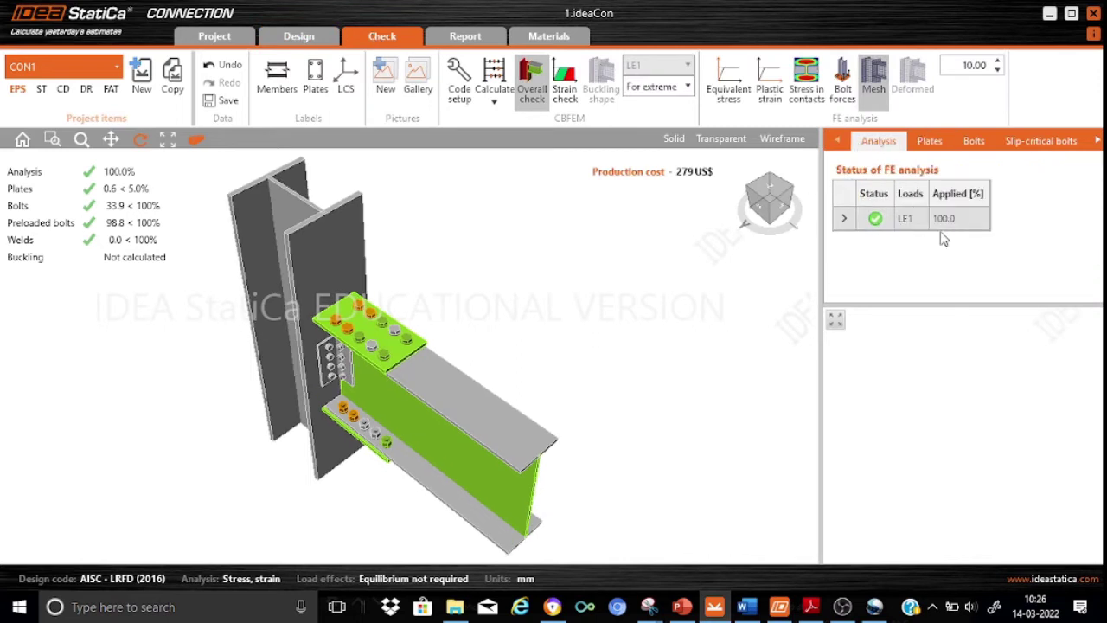
{"action": "left_click", "coordinate": [942, 142]}
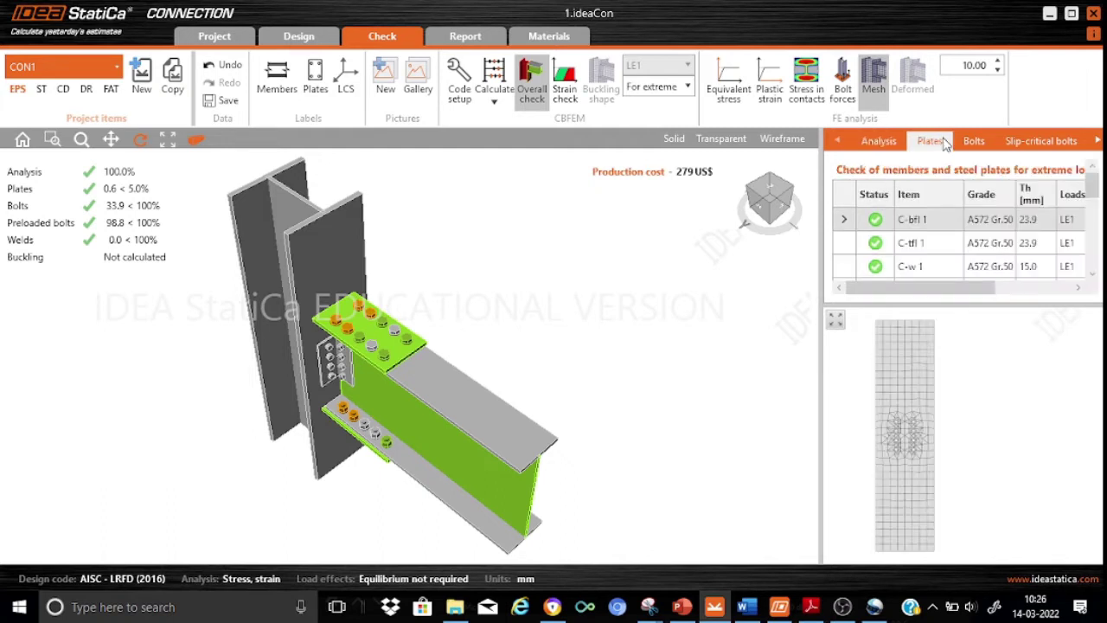
- Show the plastic strain results on the model and sort the plate checks by plastic strain, highest first
{"action": "left_click", "coordinate": [766, 91]}
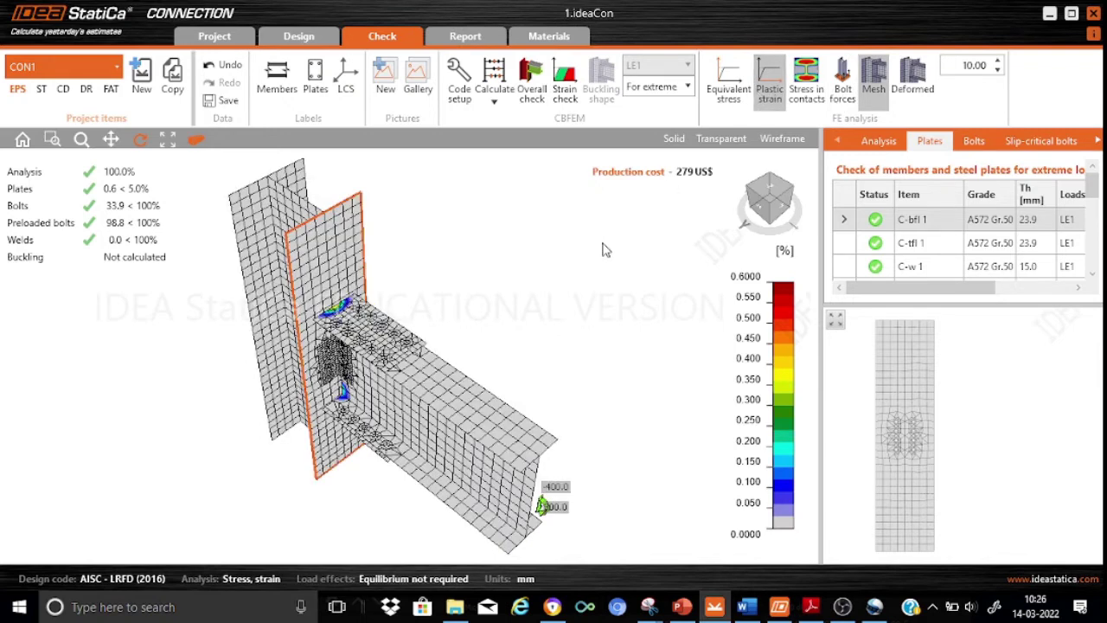
{"action": "left_click_drag", "start_coordinate": [962, 288], "coordinate": [1086, 302]}
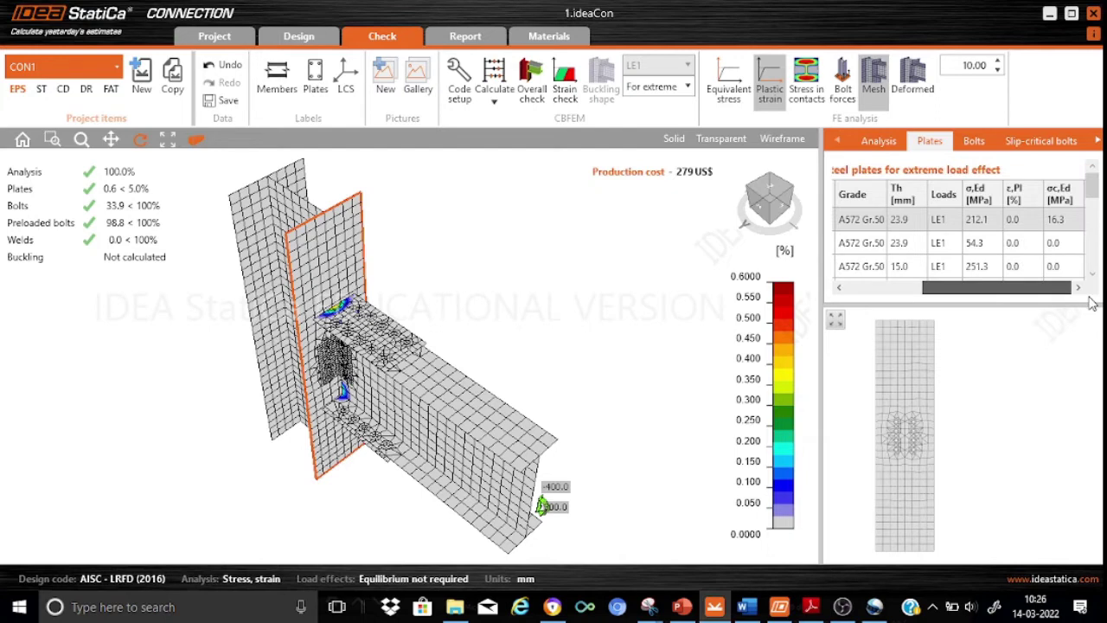
{"action": "left_click", "coordinate": [1029, 197]}
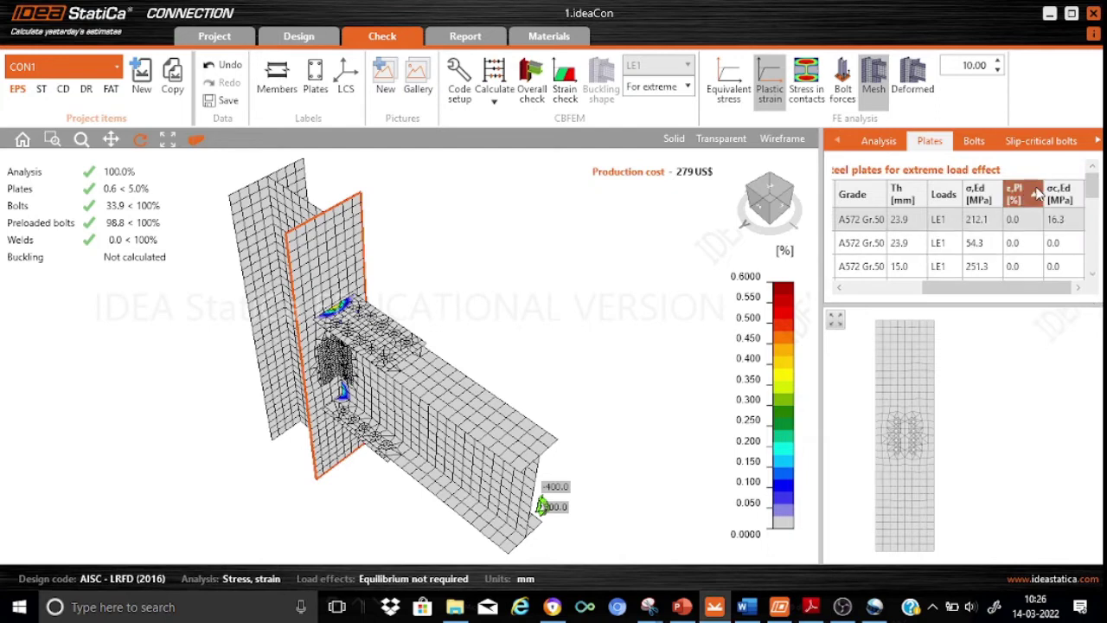
{"action": "left_click", "coordinate": [1036, 196]}
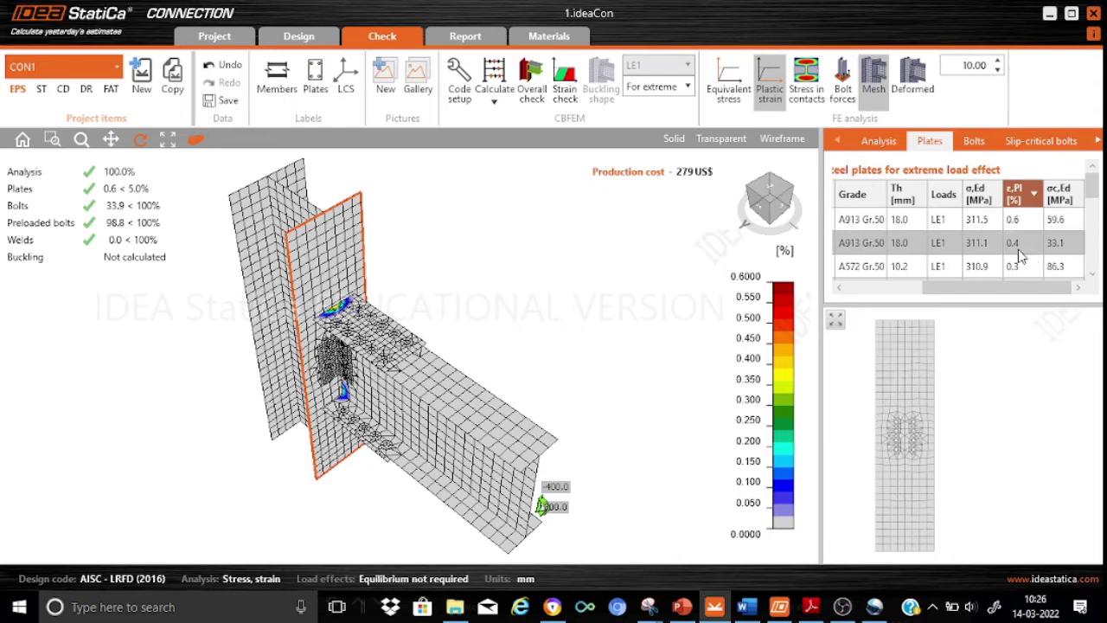
- Match the sorted plate names with their strain values and widen the results area until all plate check columns fit
{"action": "left_click_drag", "start_coordinate": [999, 299], "coordinate": [890, 299]}
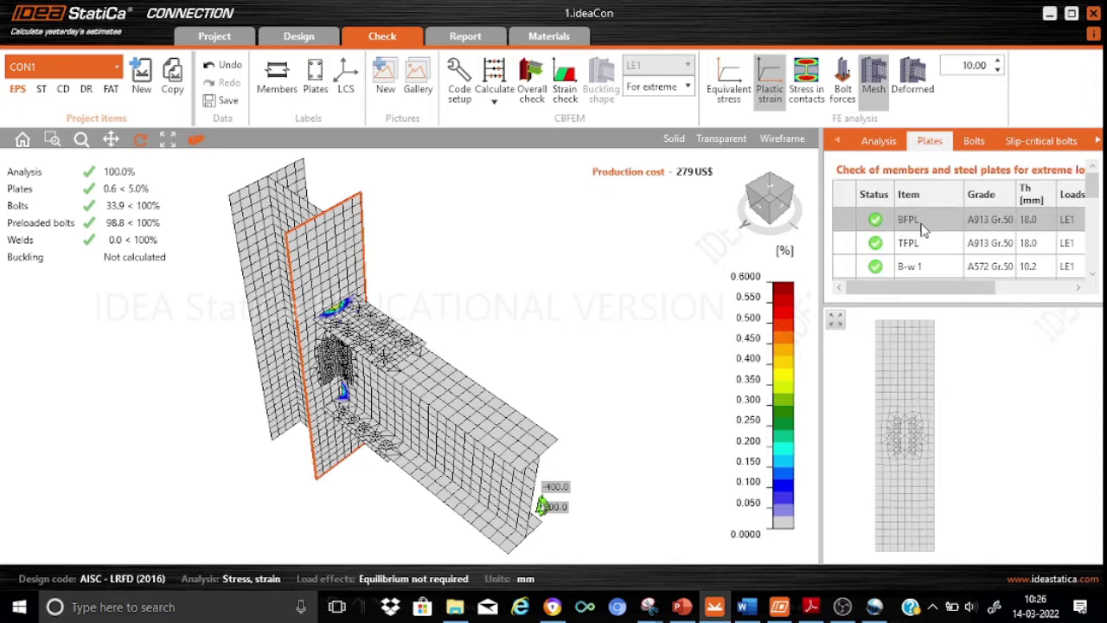
{"action": "left_click_drag", "start_coordinate": [929, 289], "coordinate": [1044, 298]}
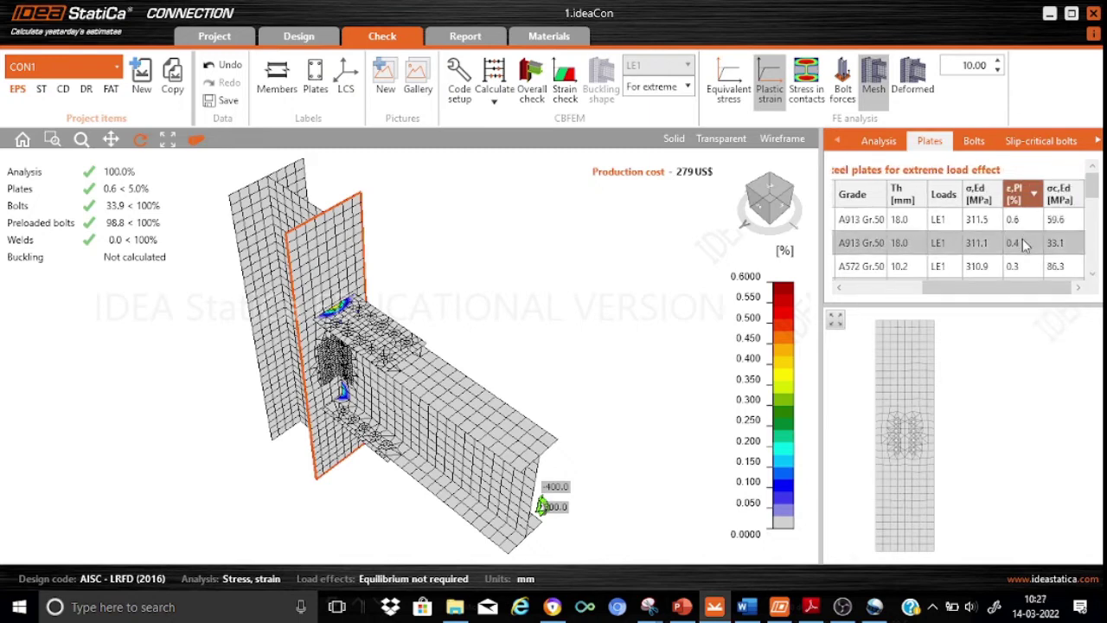
{"action": "left_click_drag", "start_coordinate": [988, 292], "coordinate": [899, 297]}
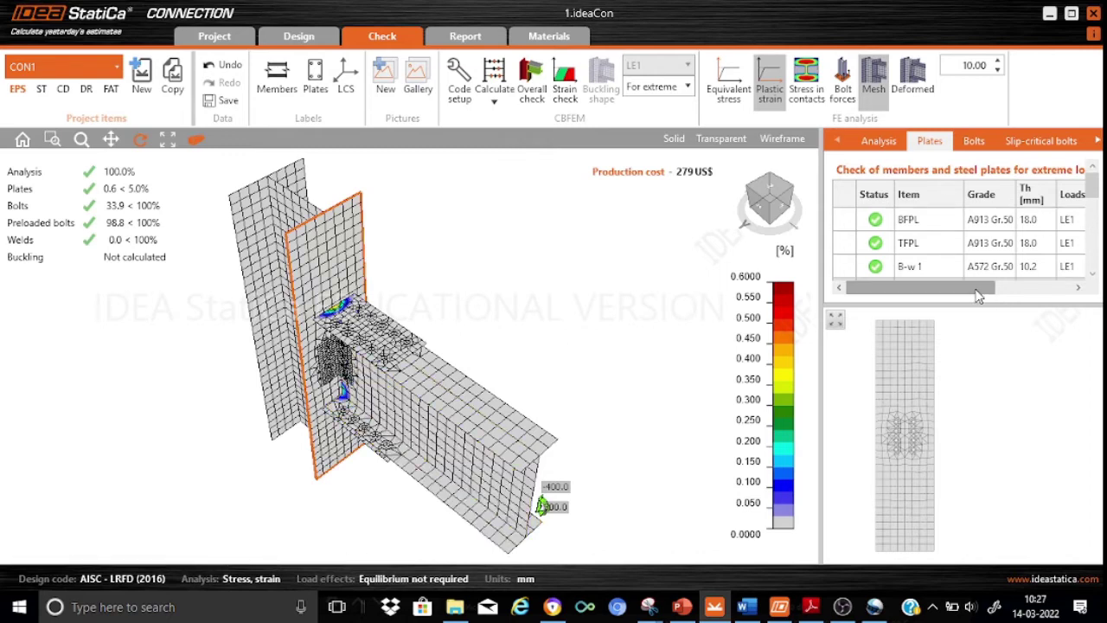
{"action": "left_click_drag", "start_coordinate": [981, 288], "coordinate": [909, 302]}
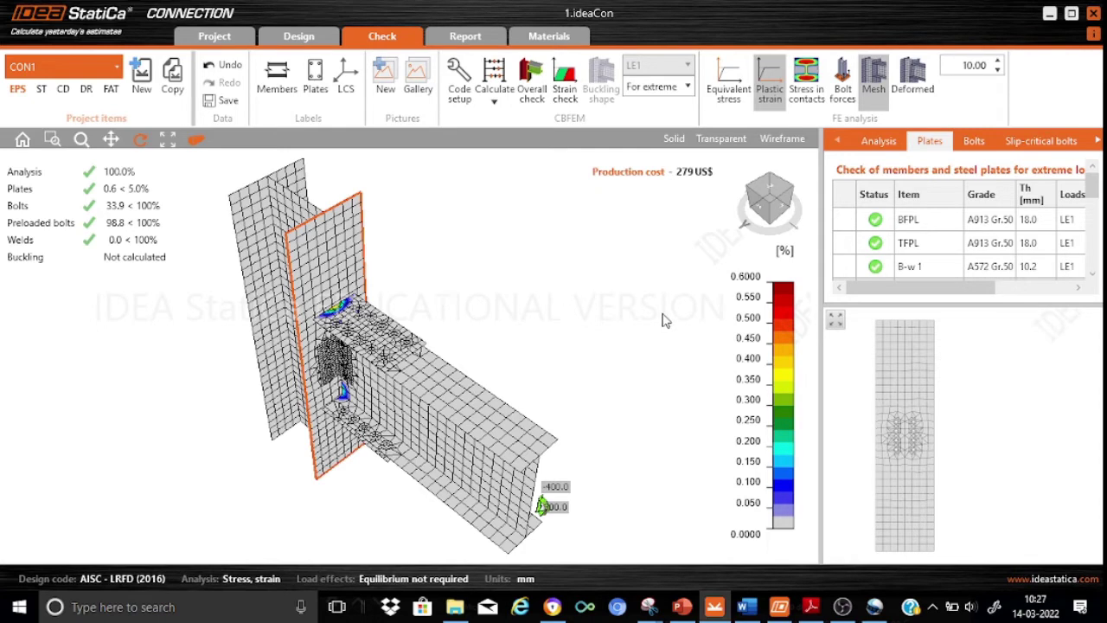
{"action": "left_click_drag", "start_coordinate": [820, 362], "coordinate": [677, 369]}
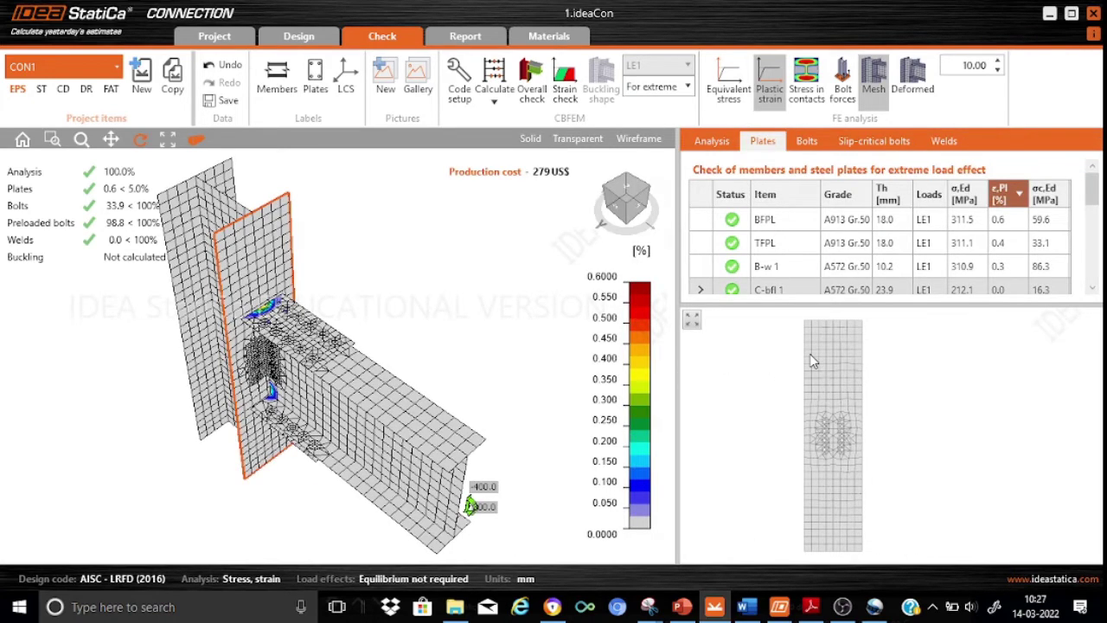
- Inspect the plastic strain distribution on the top flange plate TFPL, the bottom flange plate BFPL and the beam web
{"action": "left_click", "coordinate": [313, 349]}
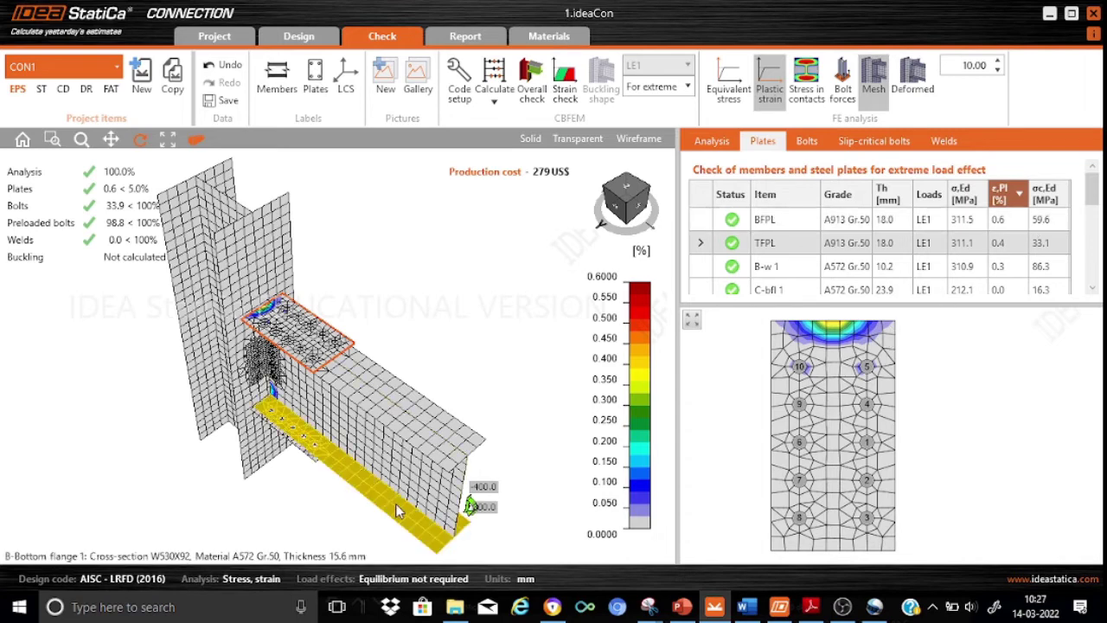
{"action": "left_click", "coordinate": [317, 466]}
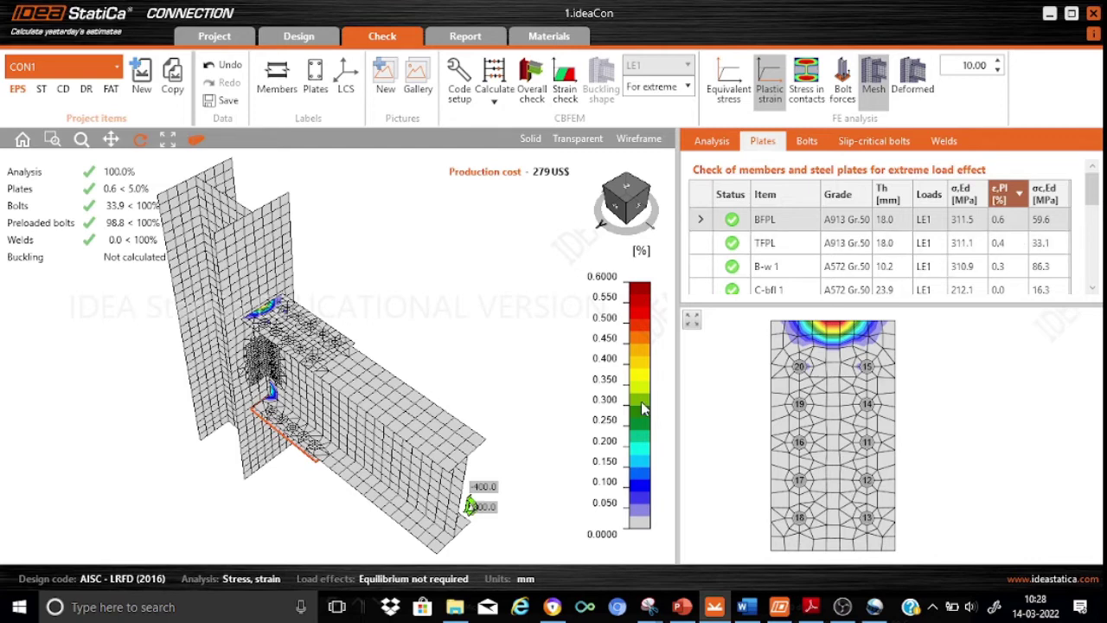
{"action": "left_click", "coordinate": [419, 487]}
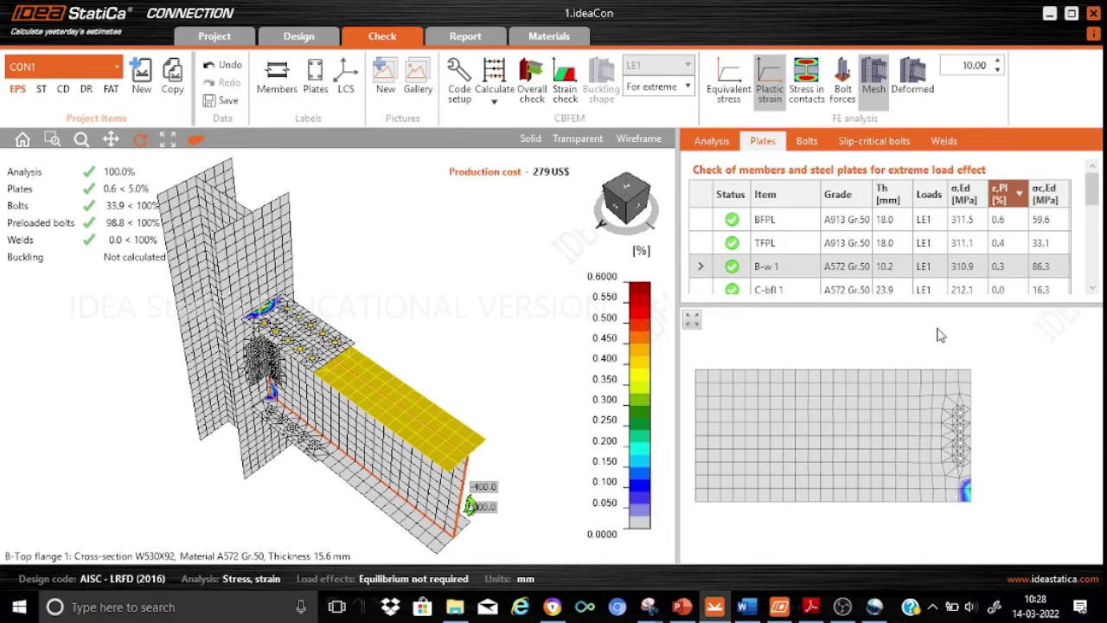
- Show the equivalent stress and examine it on the top flange plate, the beam web and, in side view, the column web
{"action": "left_click", "coordinate": [731, 80]}
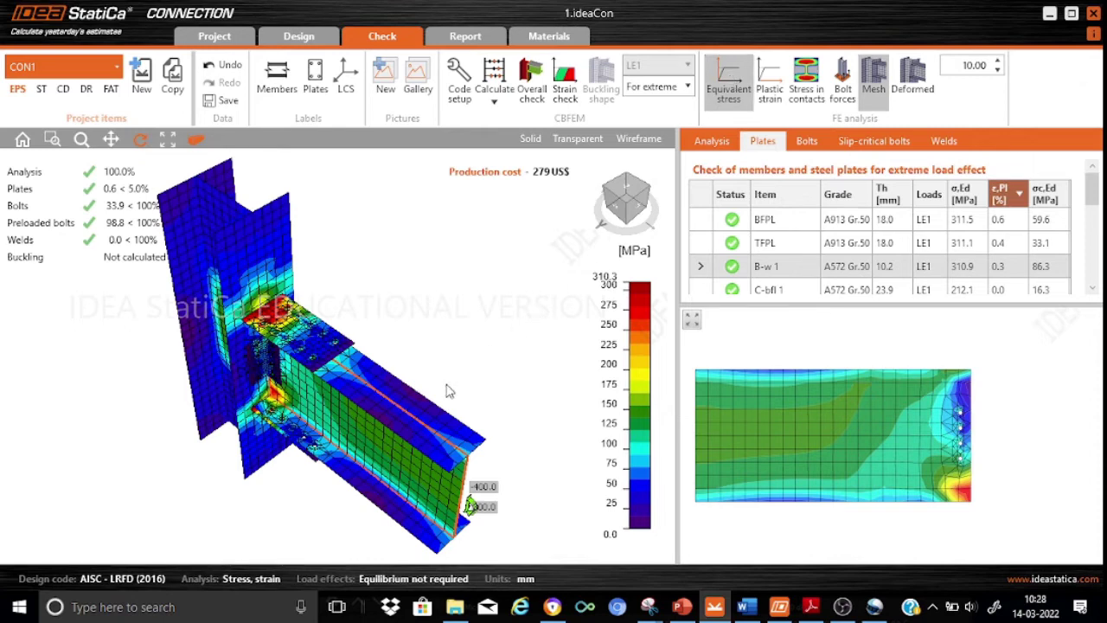
{"action": "left_click", "coordinate": [320, 337]}
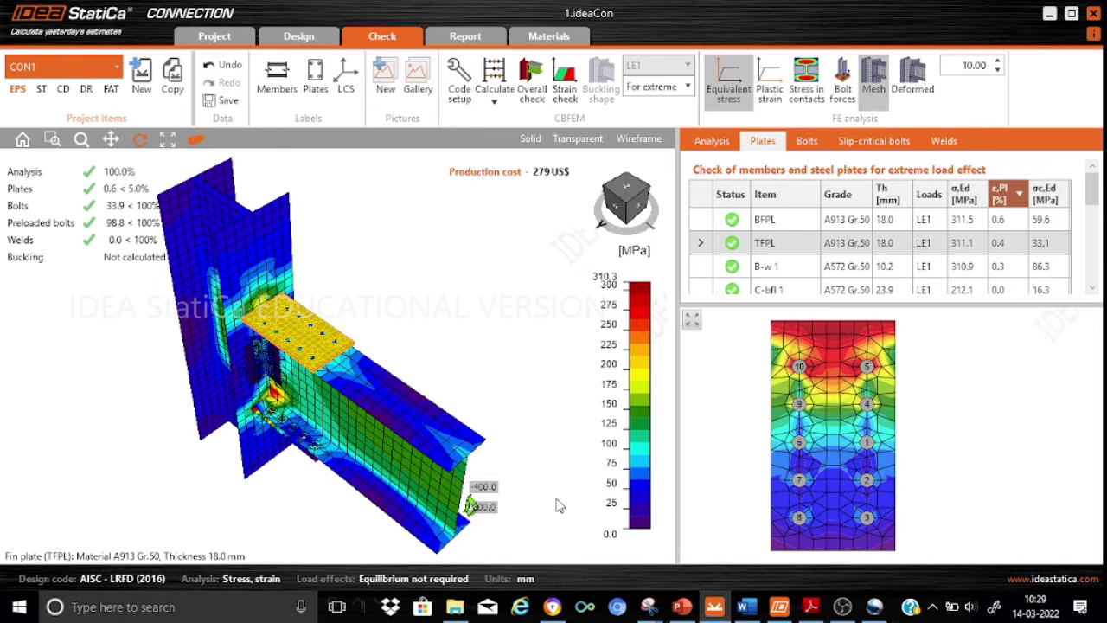
{"action": "left_click", "coordinate": [387, 460]}
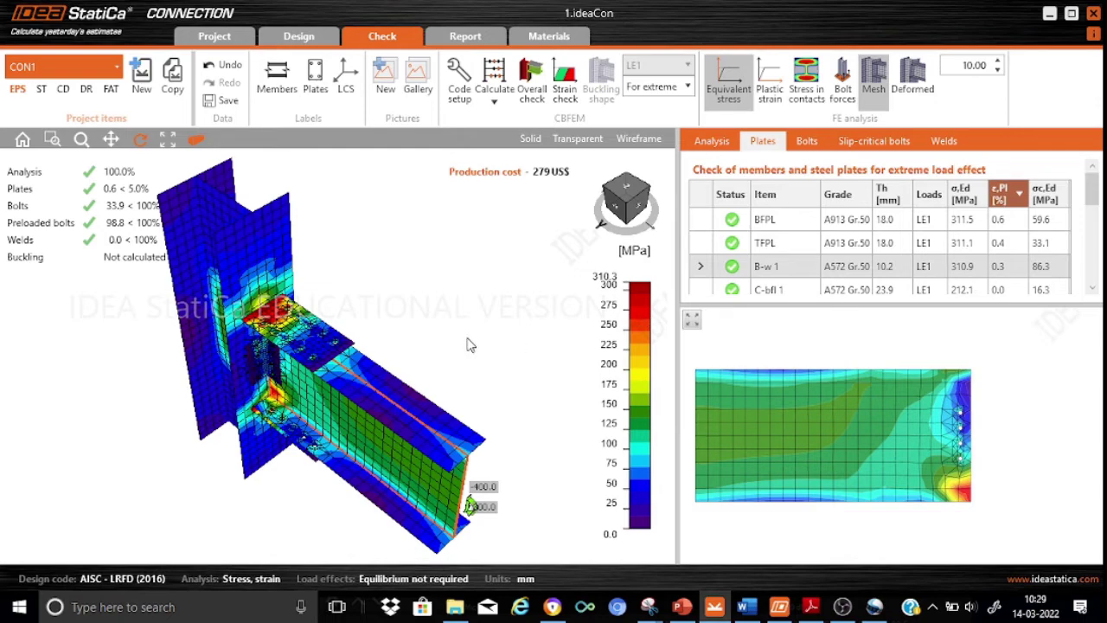
{"action": "left_click", "coordinate": [616, 209]}
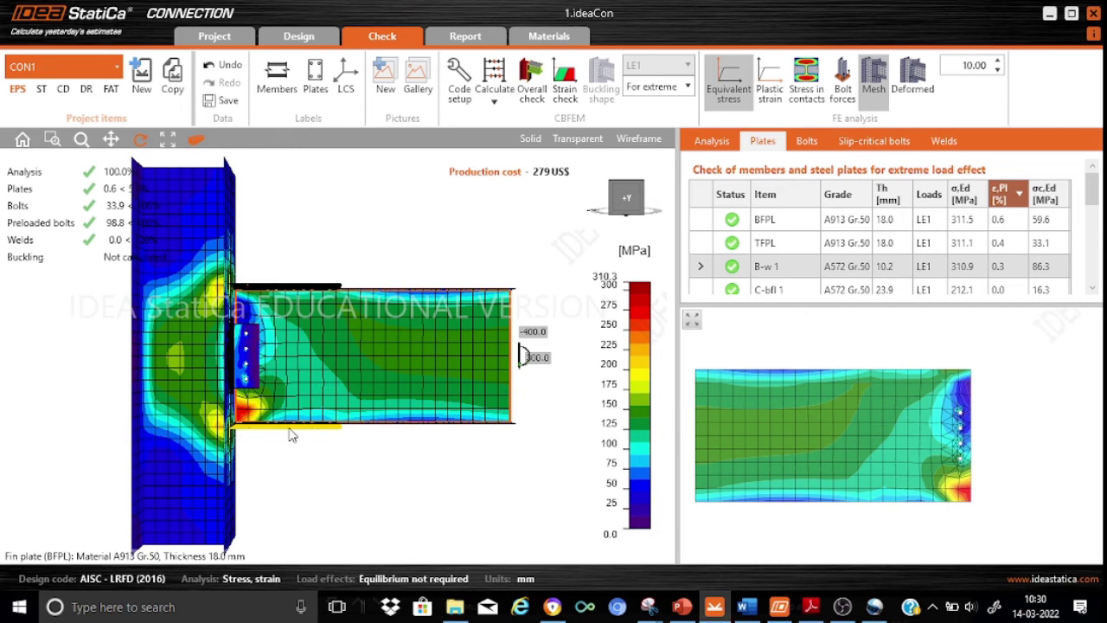
{"action": "left_click", "coordinate": [190, 306]}
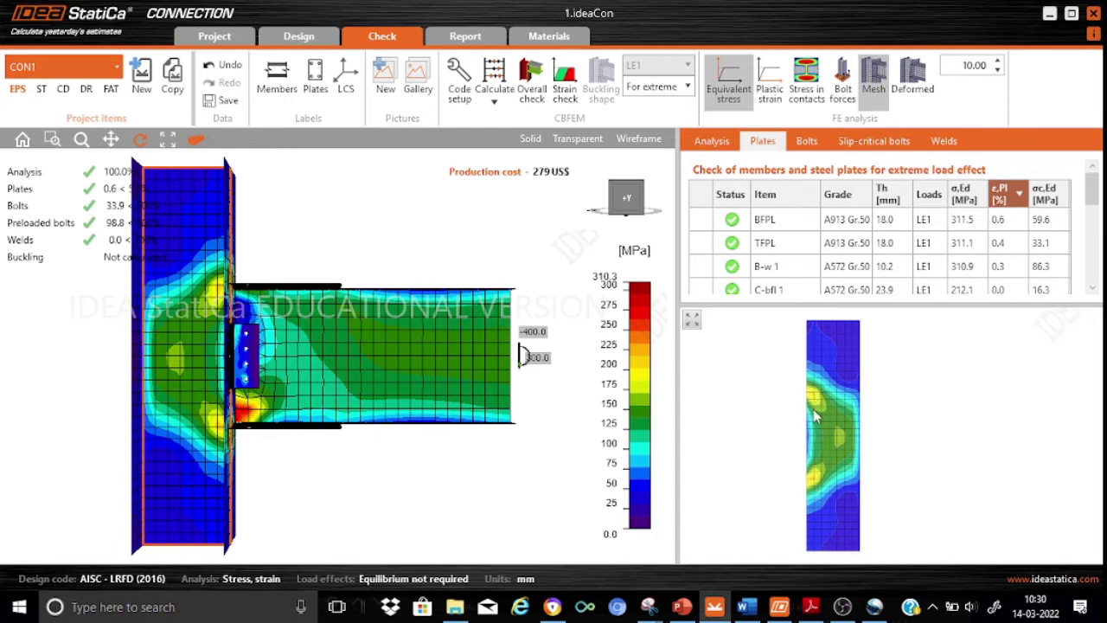
{"action": "mouse_move", "coordinate": [642, 381]}
- Return the model to a 3D view and list the bolt checks sorted by shear utilization Uts, highest first
{"action": "left_click", "coordinate": [806, 142]}
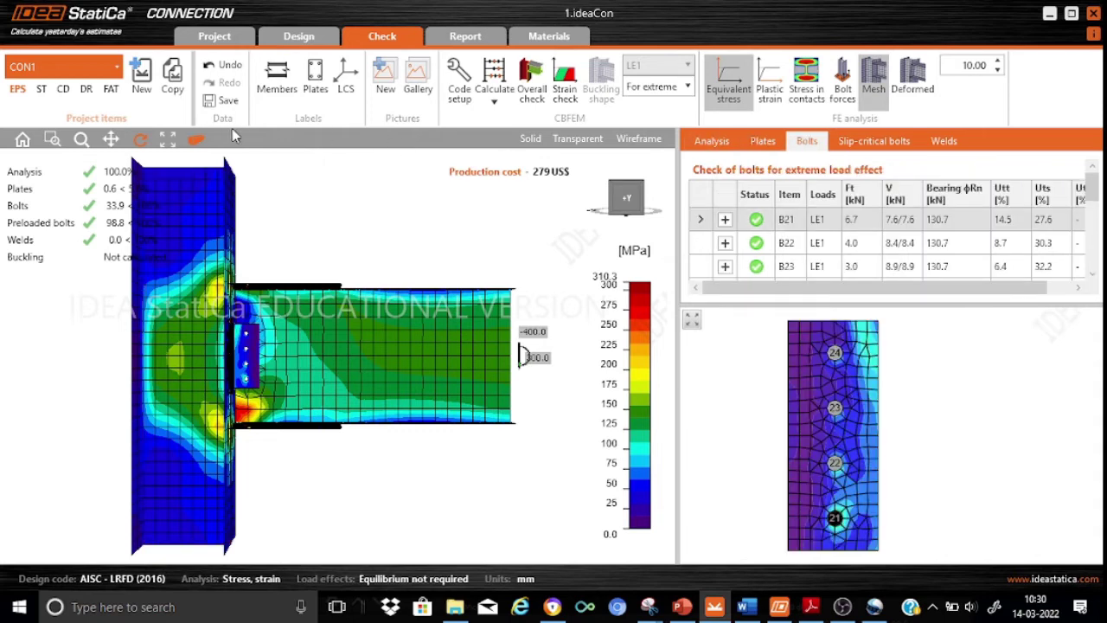
{"action": "left_click", "coordinate": [198, 141]}
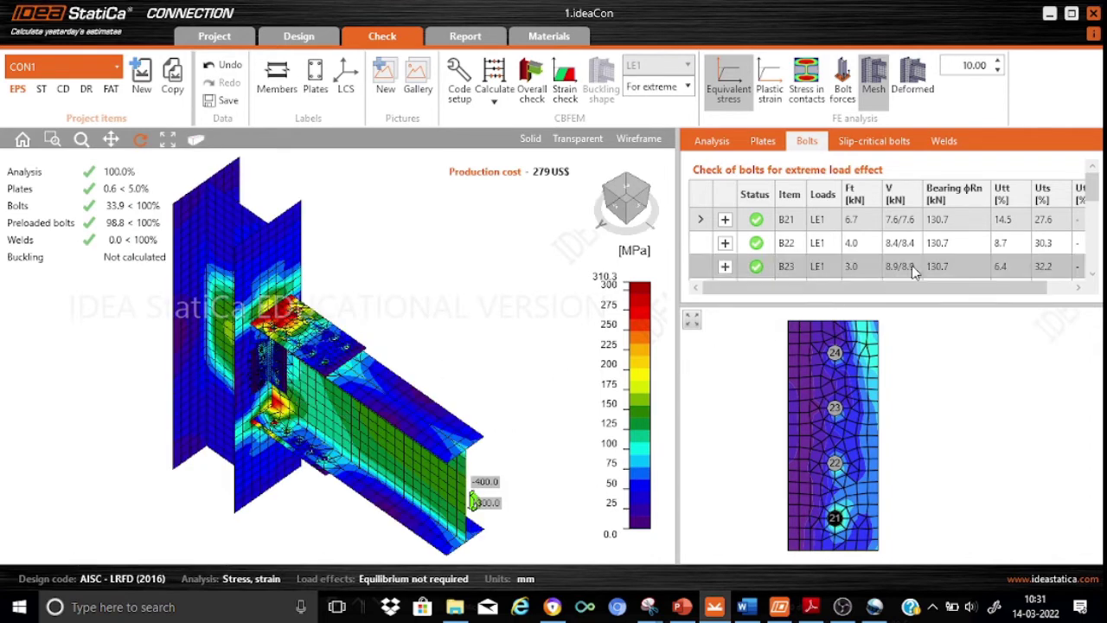
{"action": "left_click_drag", "start_coordinate": [949, 294], "coordinate": [1052, 294]}
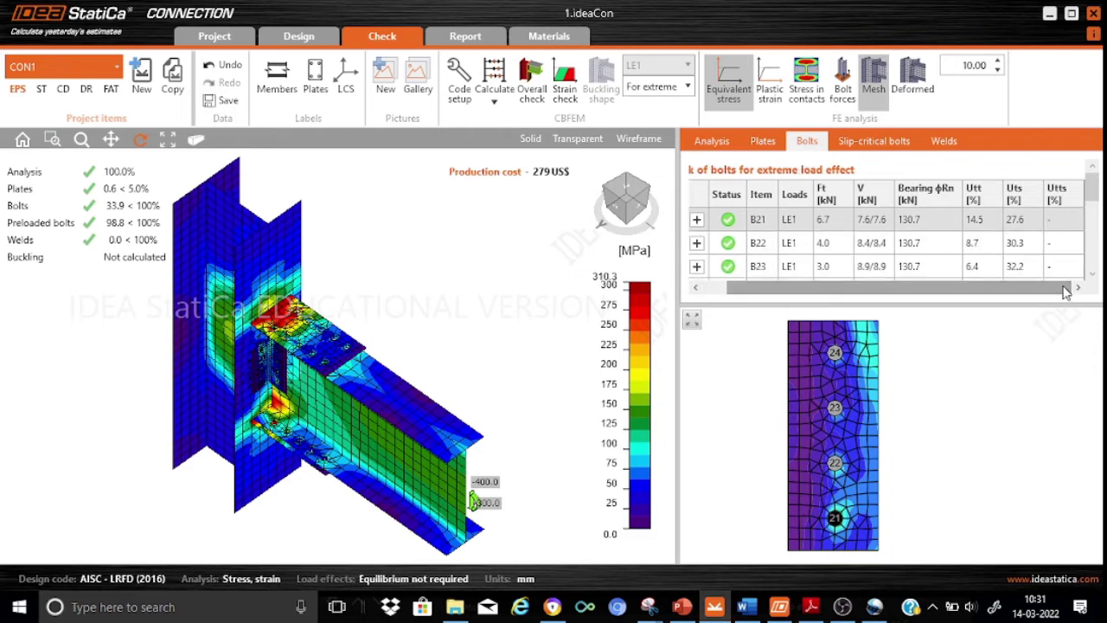
{"action": "left_click", "coordinate": [1021, 191]}
{"action": "left_click", "coordinate": [1037, 197]}
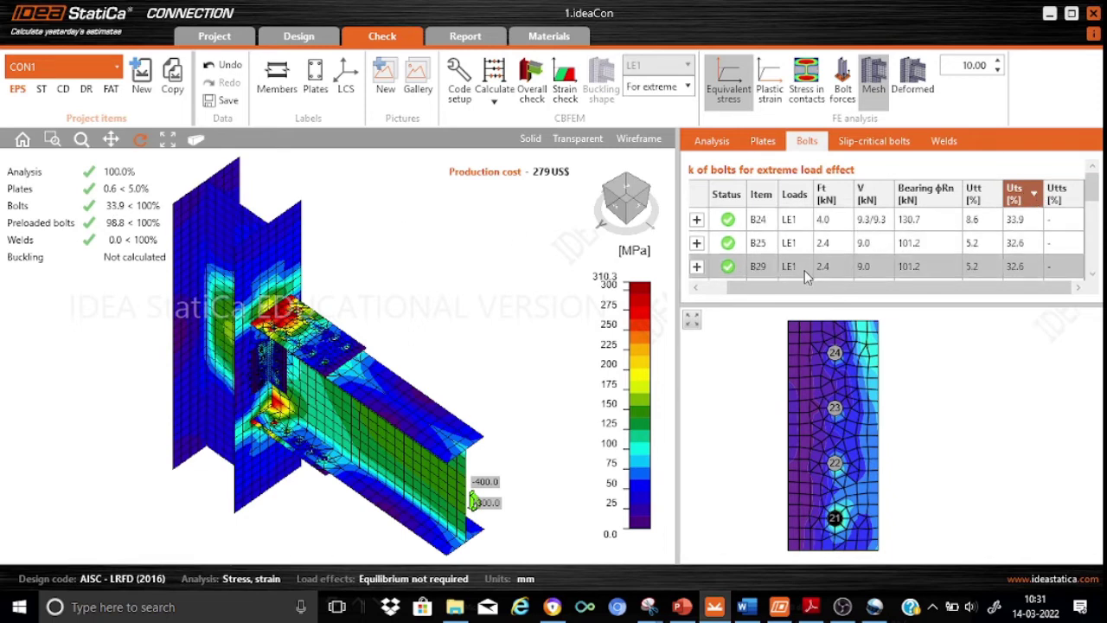
{"action": "left_click_drag", "start_coordinate": [801, 288], "coordinate": [752, 291]}
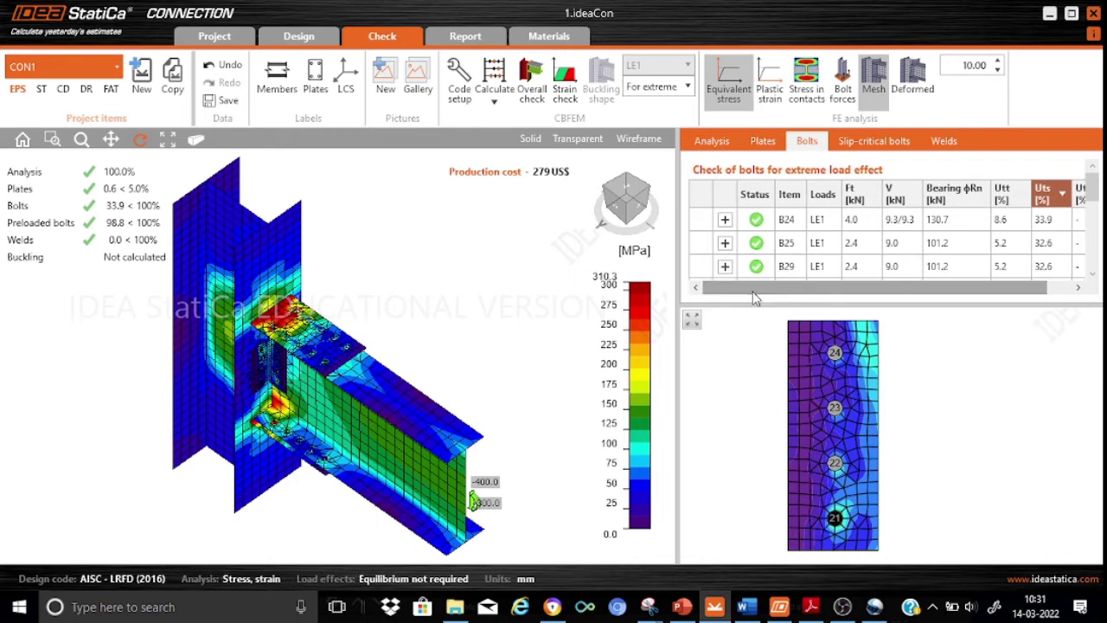
- Expand the detailed check of bolt B24 and examine its tension resistance formula and parameters
{"action": "left_click", "coordinate": [725, 221]}
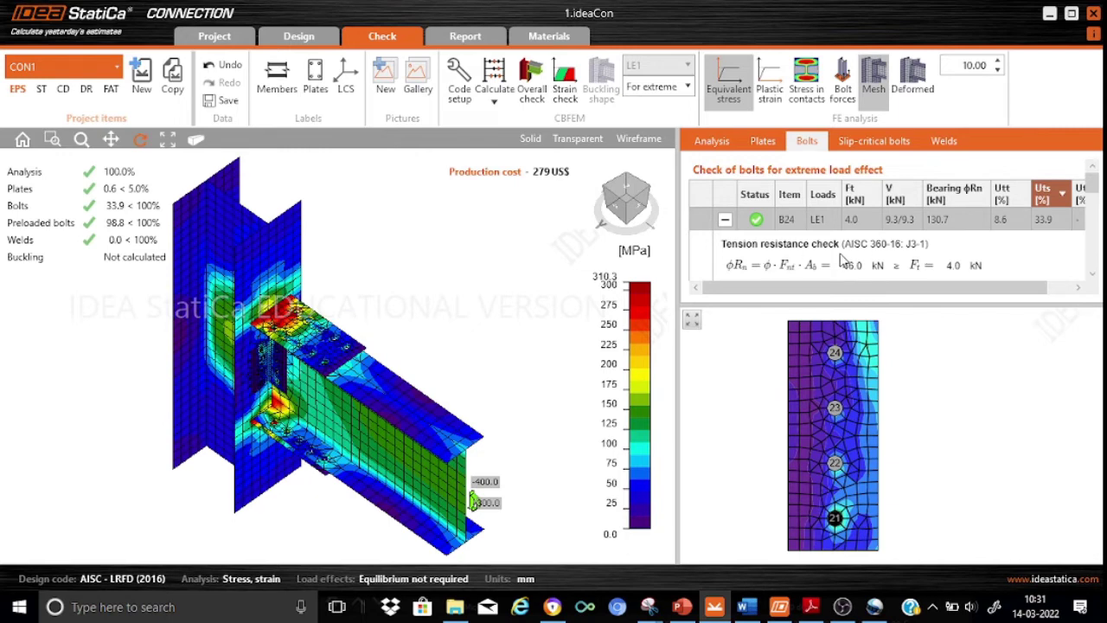
{"action": "left_click", "coordinate": [1092, 274]}
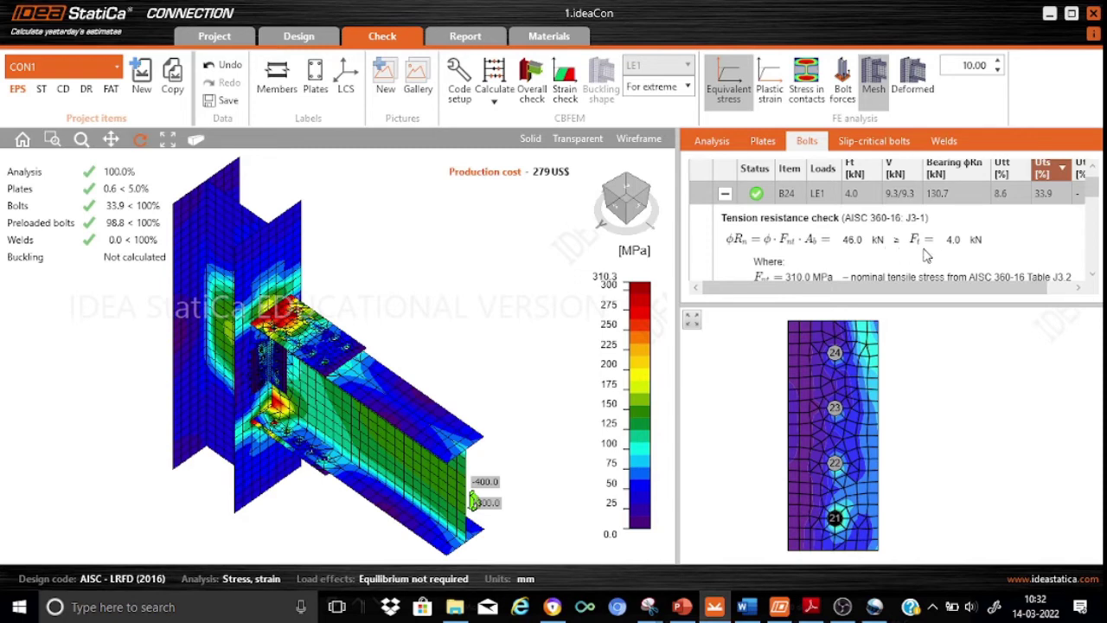
{"action": "left_click", "coordinate": [1093, 277]}
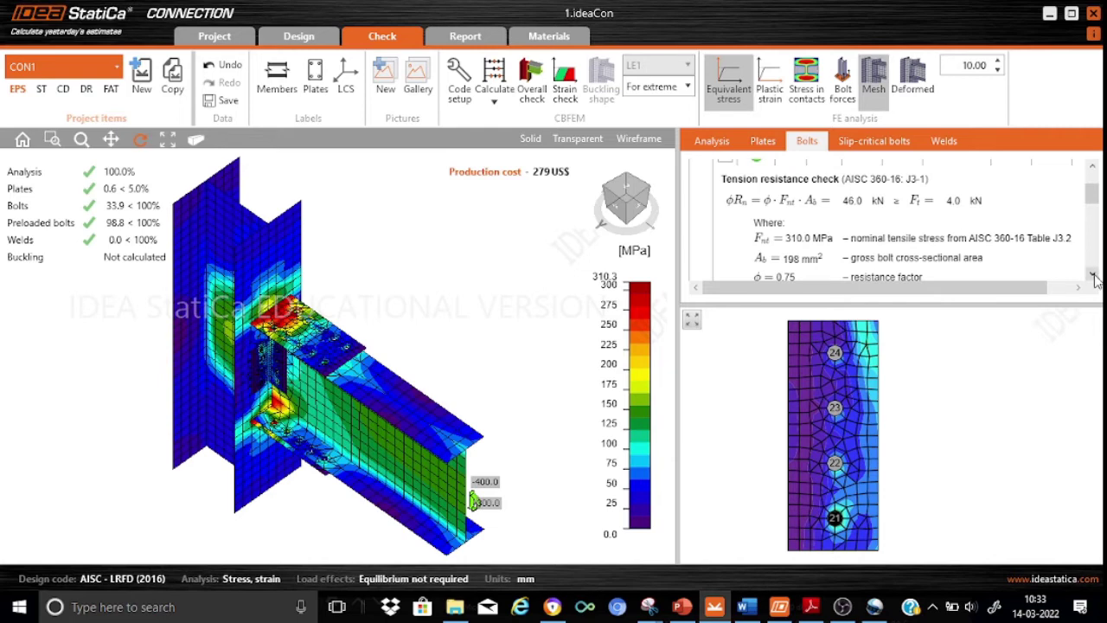
{"action": "scroll", "coordinate": [1095, 276], "scroll_direction": "down", "scroll_amount": 2}
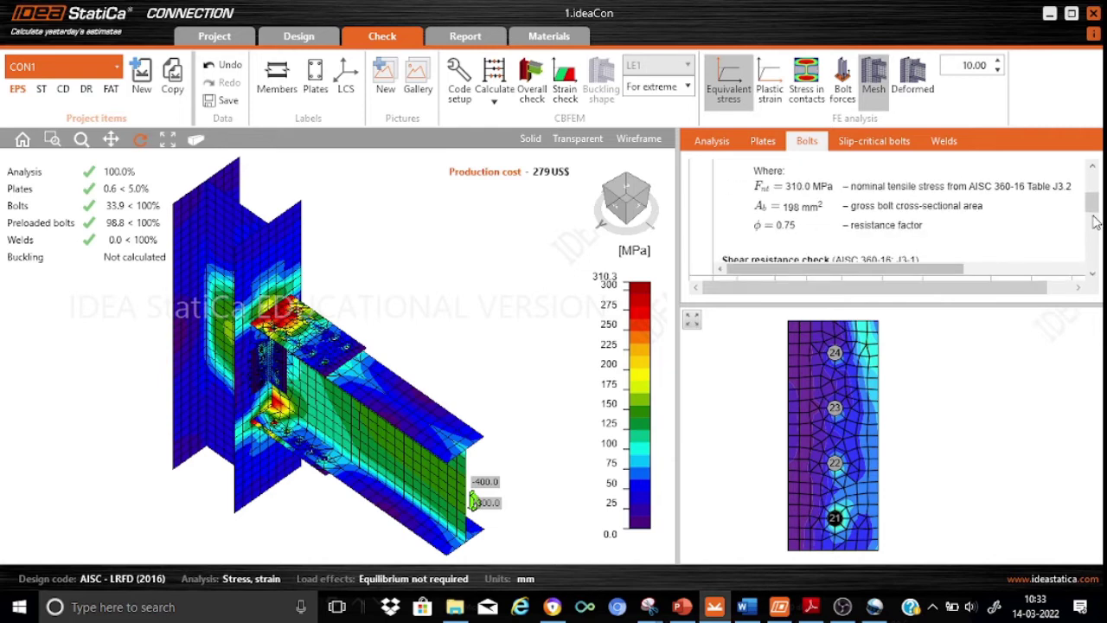
{"action": "scroll", "coordinate": [1094, 208], "scroll_direction": "up", "scroll_amount": 2}
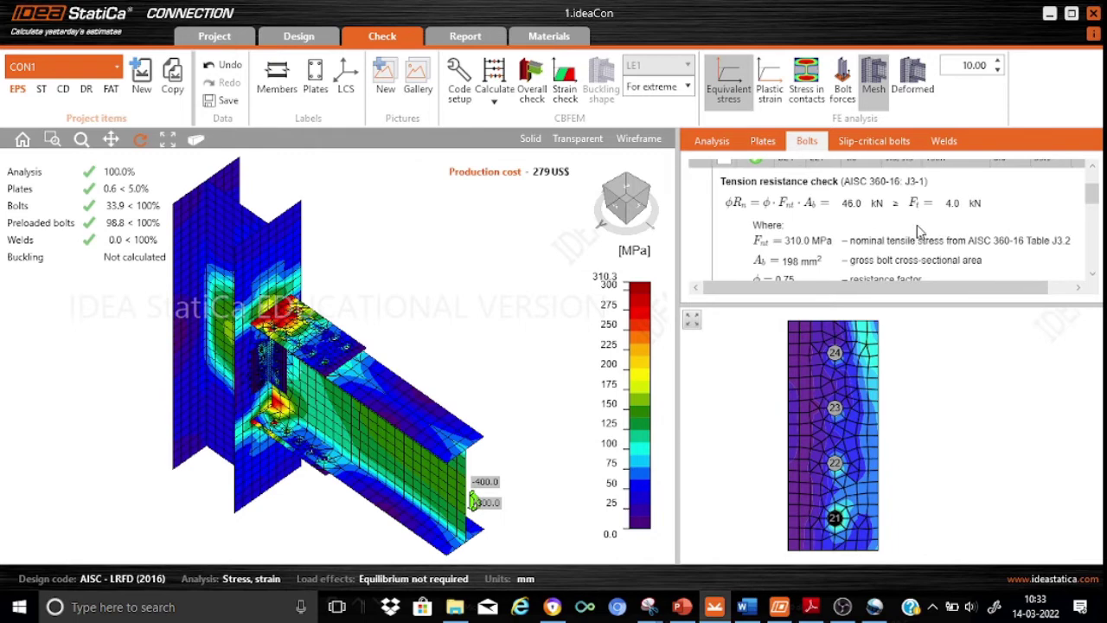
- Read through the shear resistance check of bolt B24 and continue to its bearing resistance check
{"action": "scroll", "coordinate": [919, 231], "scroll_direction": "down", "scroll_amount": 2}
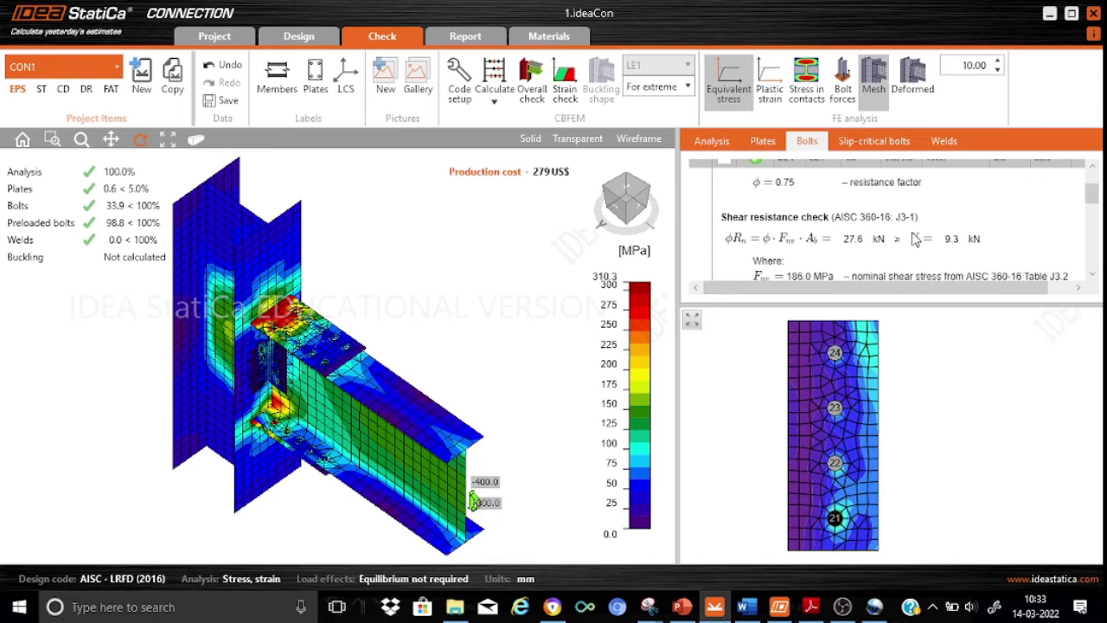
{"action": "left_click", "coordinate": [1092, 275]}
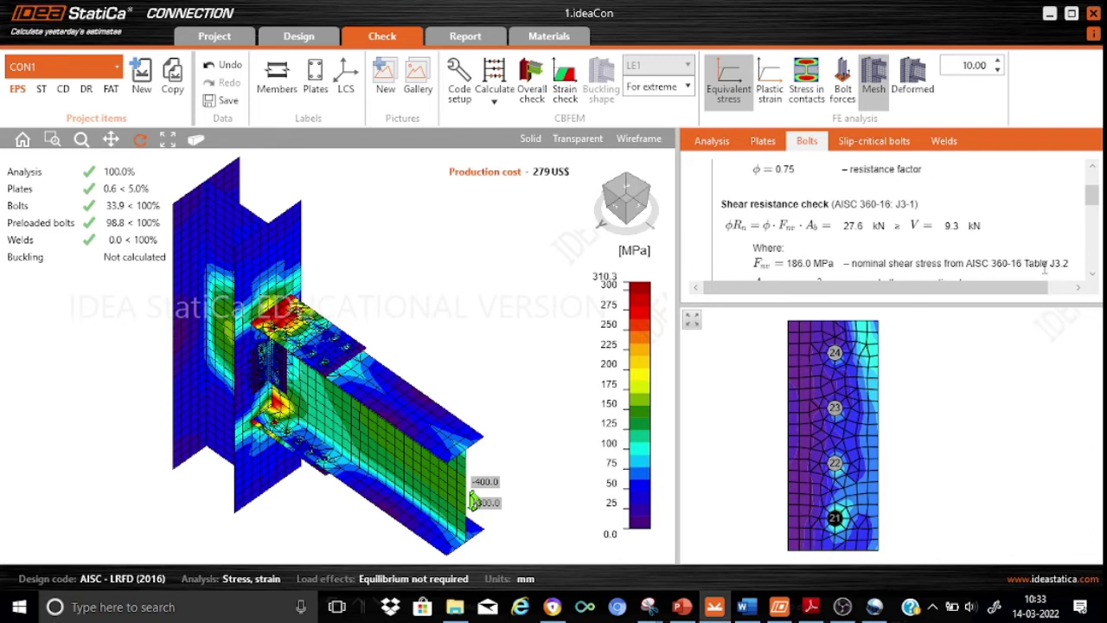
{"action": "left_click", "coordinate": [1091, 276]}
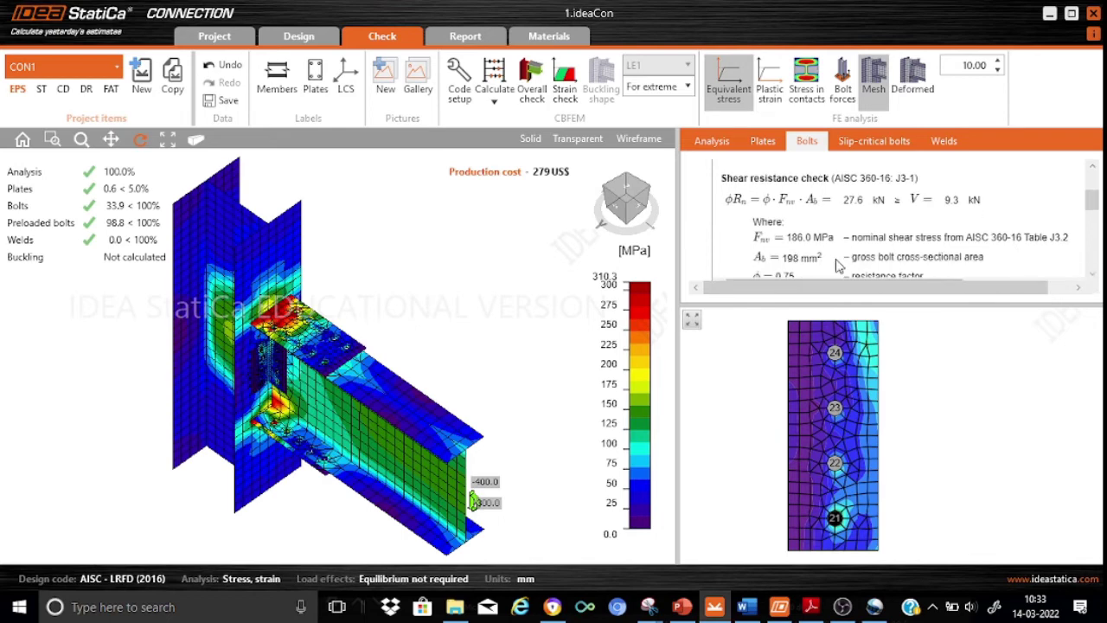
{"action": "left_click", "coordinate": [1093, 275]}
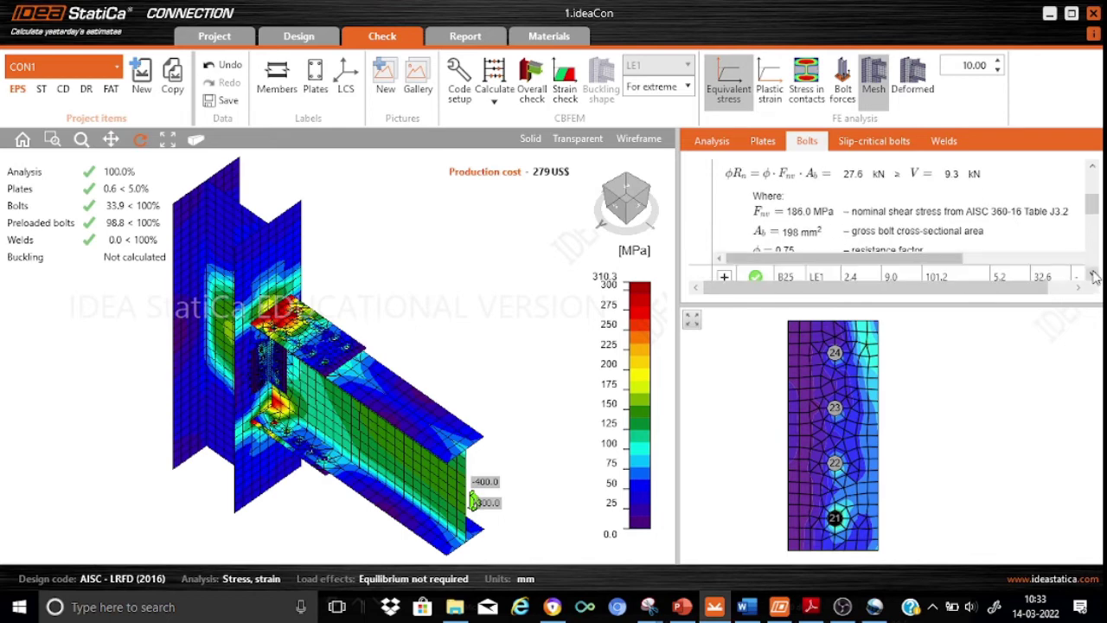
{"action": "scroll", "coordinate": [1029, 242], "scroll_direction": "down", "scroll_amount": 3}
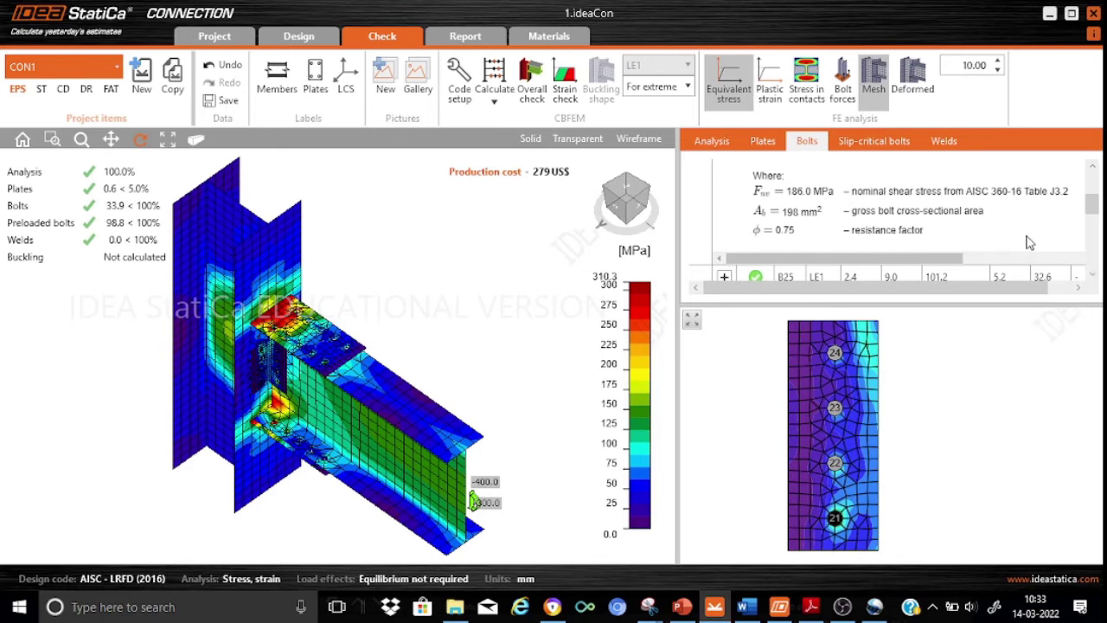
{"action": "scroll", "coordinate": [1029, 242], "scroll_direction": "up", "scroll_amount": 4}
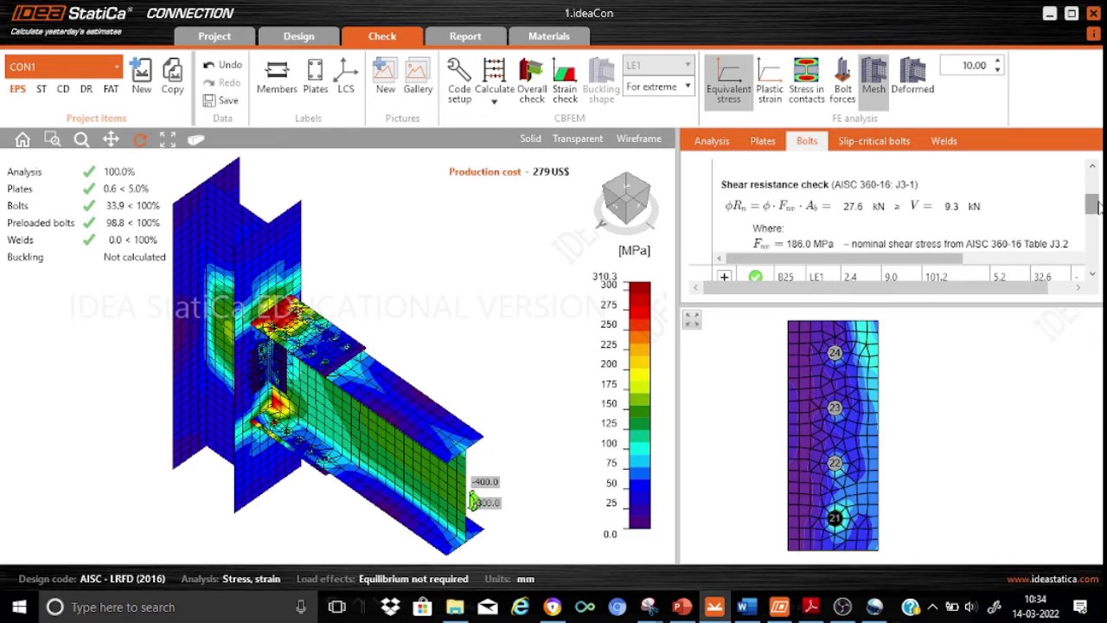
{"action": "scroll", "coordinate": [1094, 205], "scroll_direction": "down", "scroll_amount": 1}
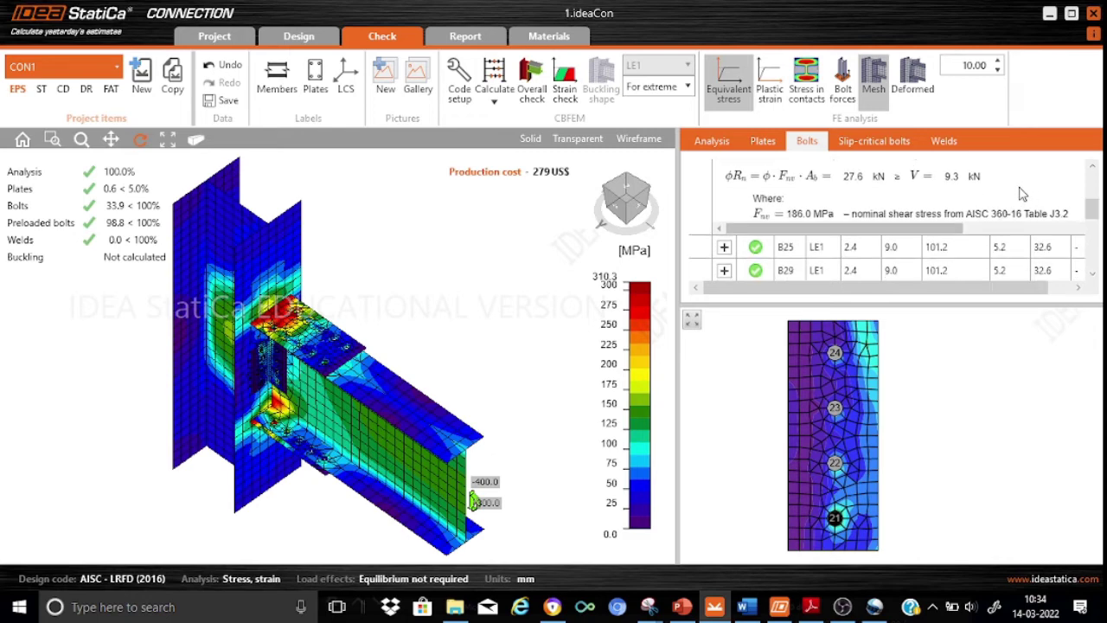
{"action": "scroll", "coordinate": [1021, 194], "scroll_direction": "down", "scroll_amount": 4}
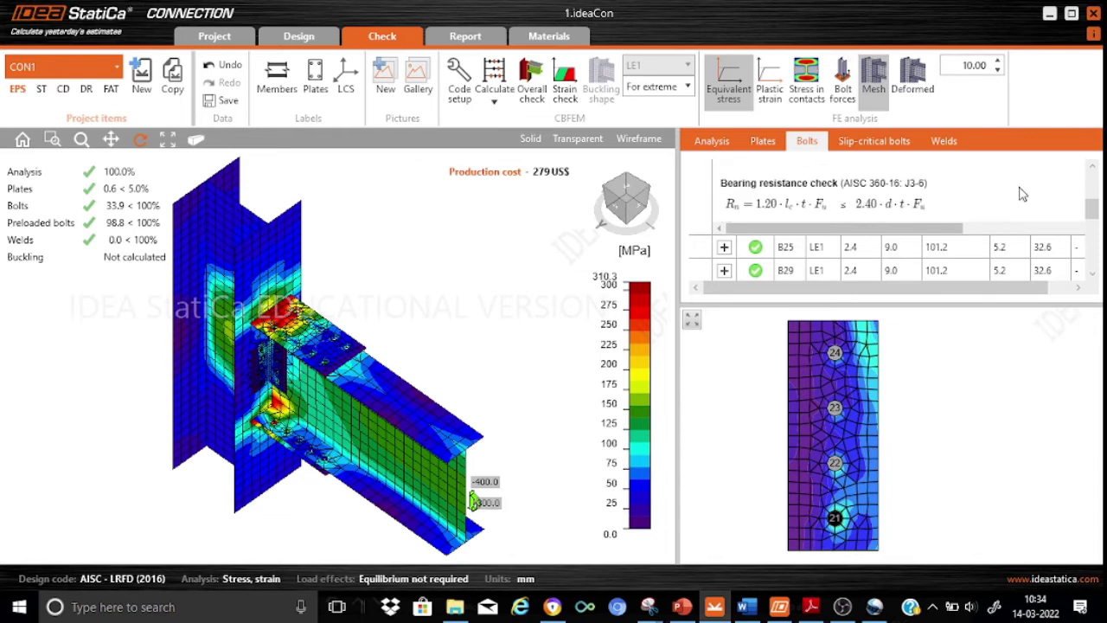
- Read the bearing resistance check of bolt B24 through to the combined stress note and collapse the bolt's details
{"action": "scroll", "coordinate": [1018, 190], "scroll_direction": "up", "scroll_amount": 1}
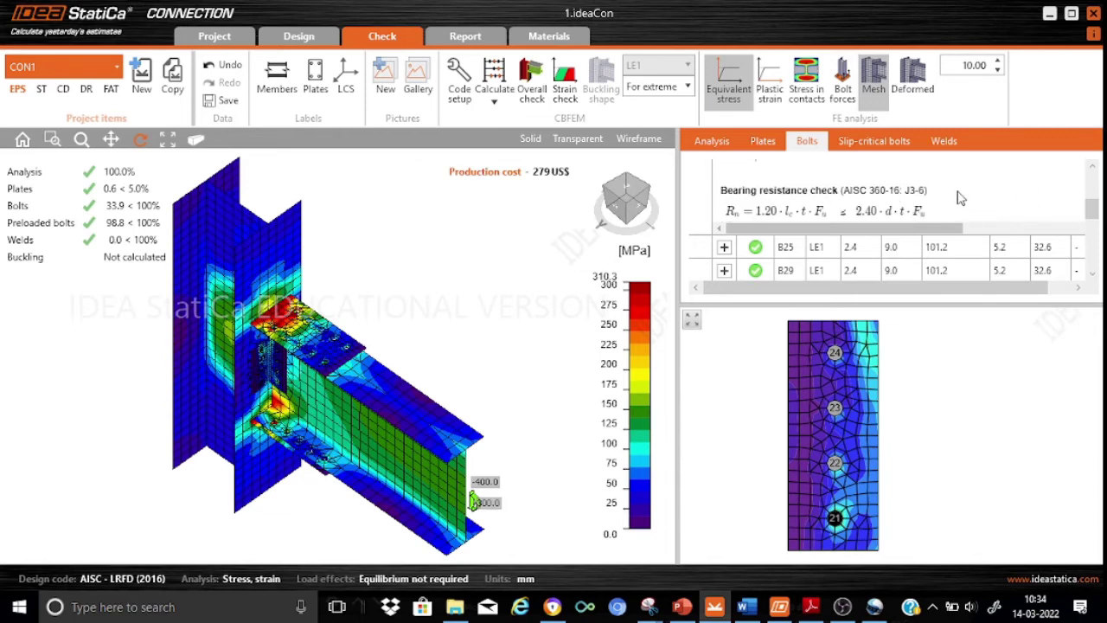
{"action": "scroll", "coordinate": [935, 204], "scroll_direction": "down", "scroll_amount": 1}
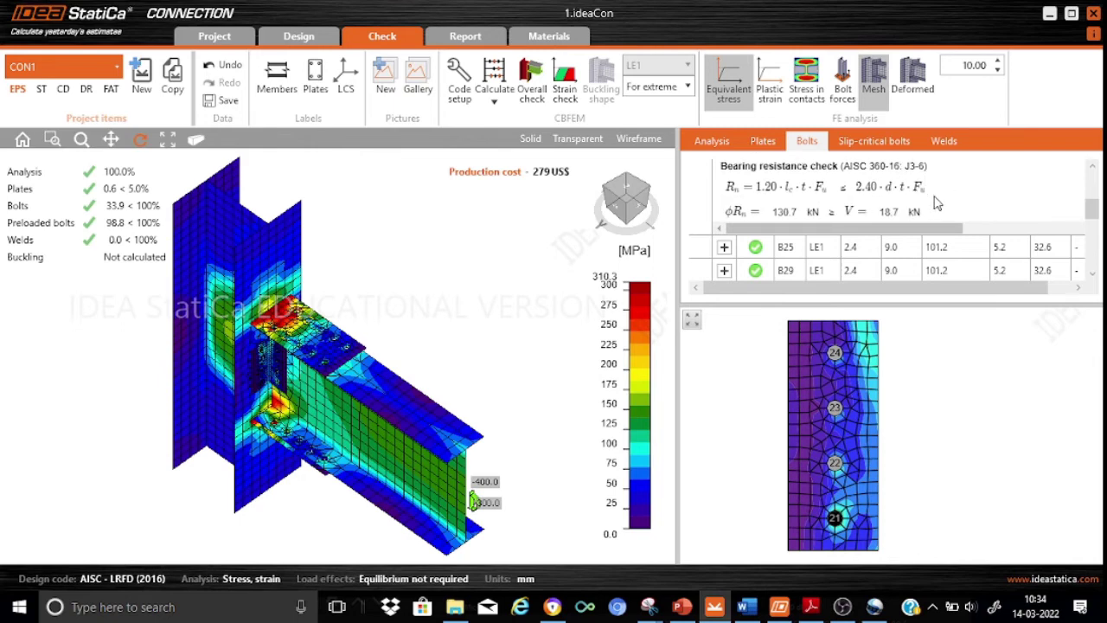
{"action": "scroll", "coordinate": [935, 203], "scroll_direction": "down", "scroll_amount": 2}
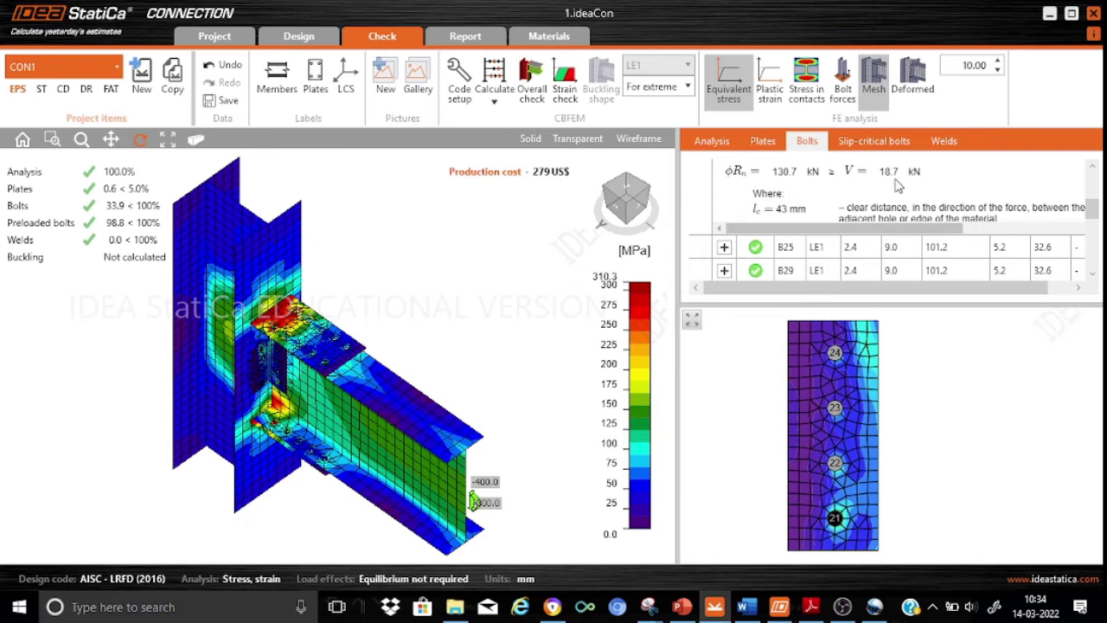
{"action": "scroll", "coordinate": [899, 186], "scroll_direction": "down", "scroll_amount": 5}
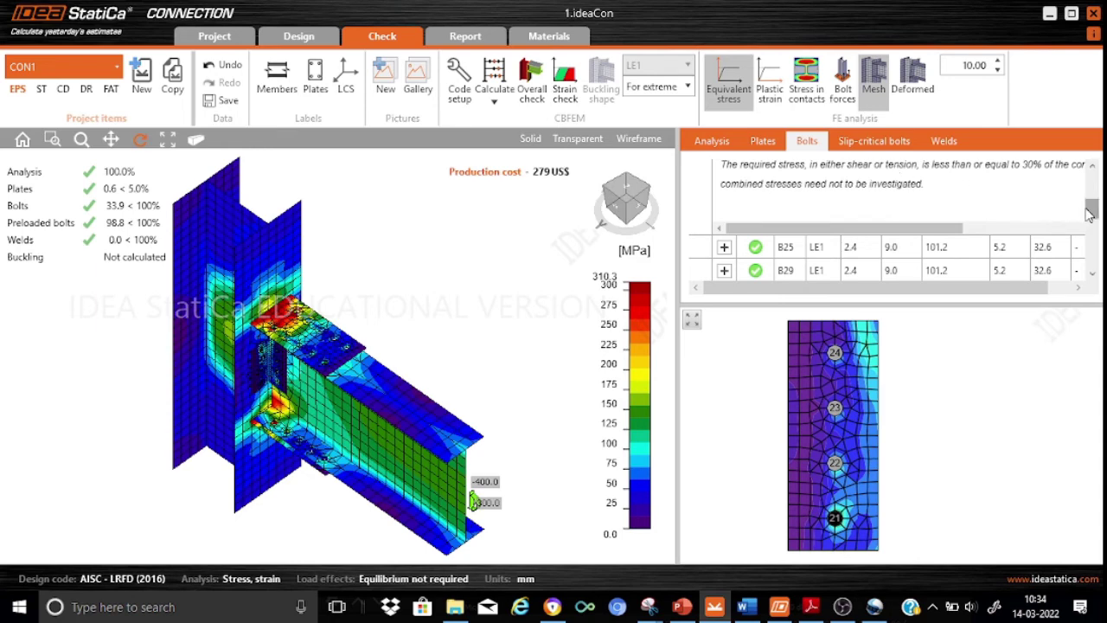
{"action": "left_click_drag", "start_coordinate": [1090, 212], "coordinate": [1091, 186]}
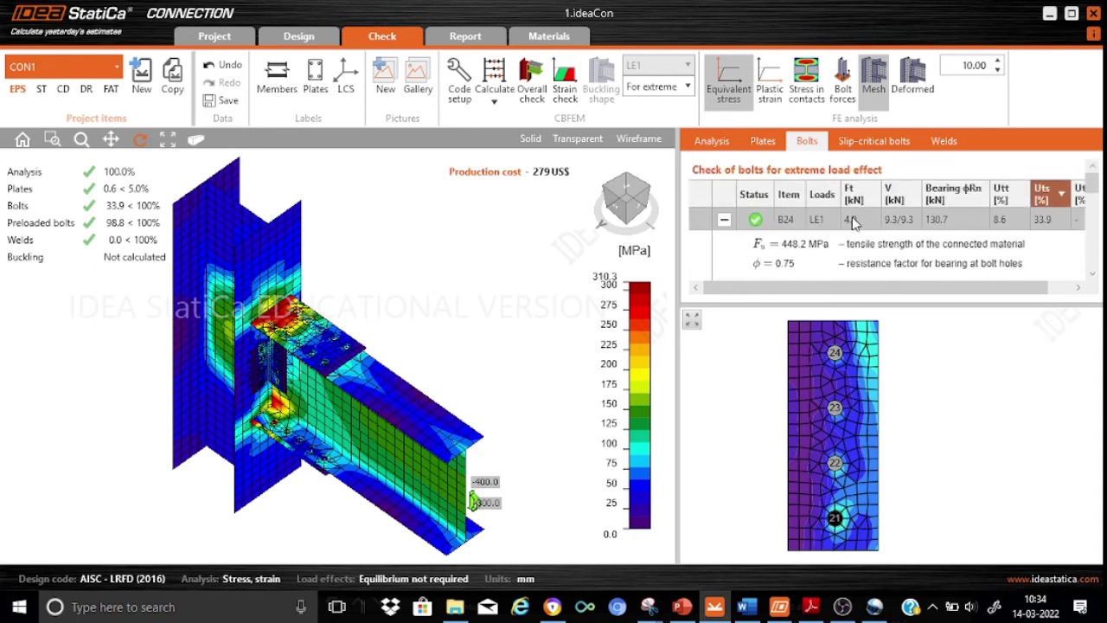
{"action": "left_click", "coordinate": [725, 221]}
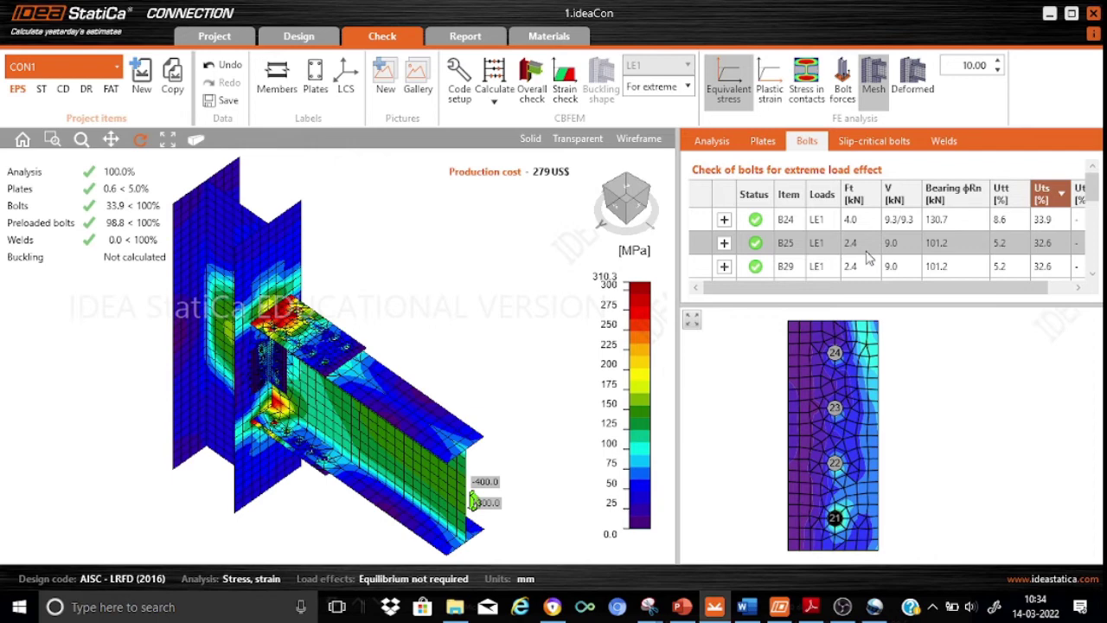
- List the slip-critical bolt checks by shear utilization Uts, highest first, and locate bolt B15 on the flange plate
{"action": "left_click", "coordinate": [875, 143]}
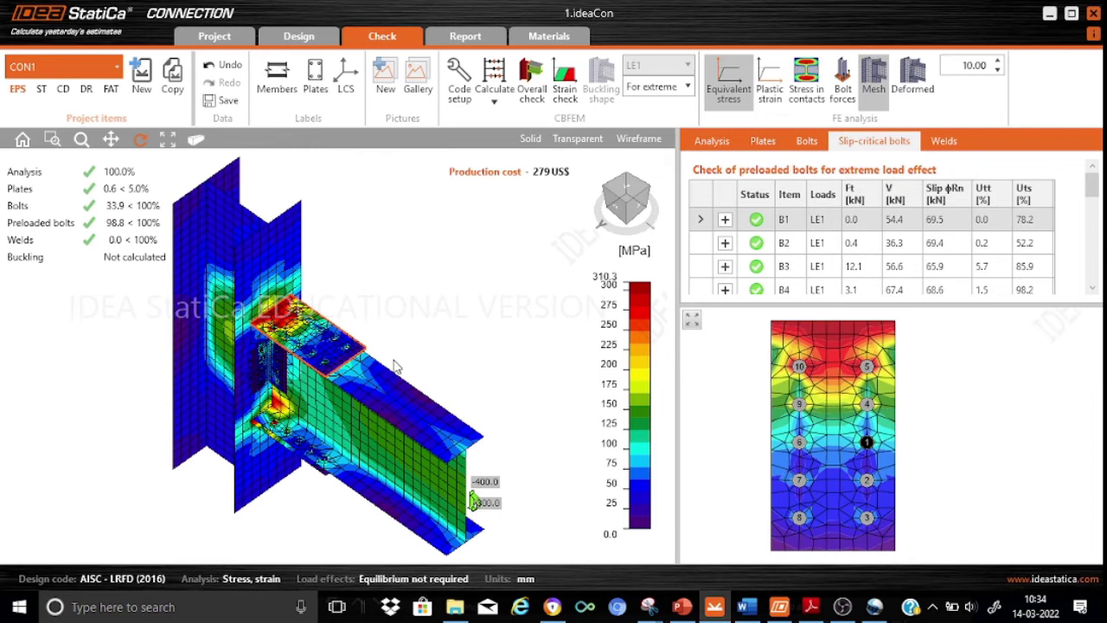
{"action": "left_click", "coordinate": [1029, 196]}
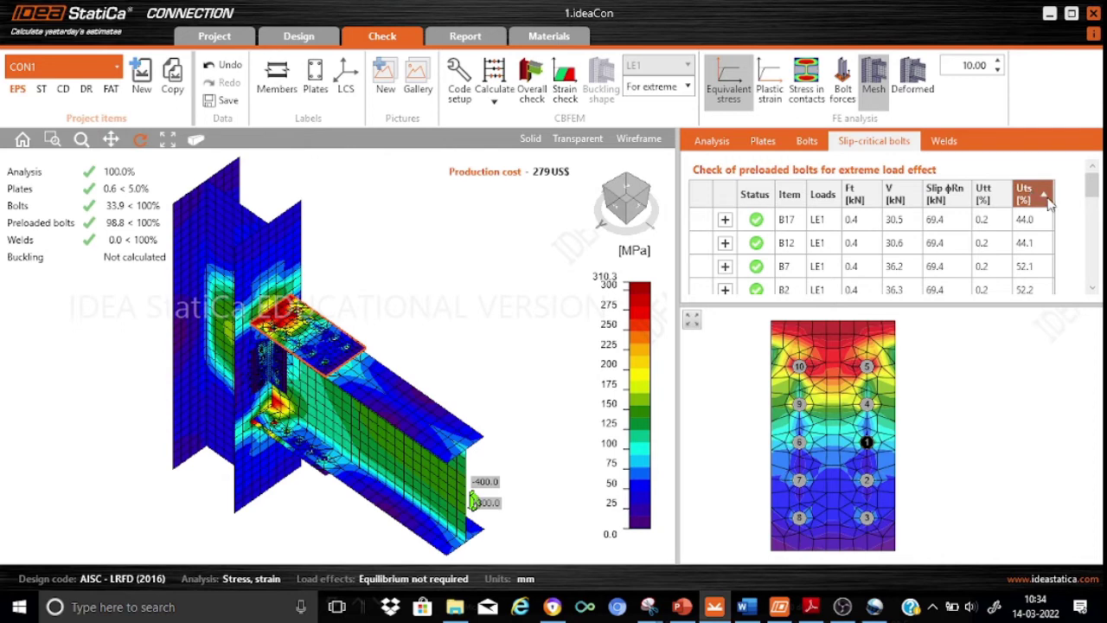
{"action": "left_click", "coordinate": [1046, 198]}
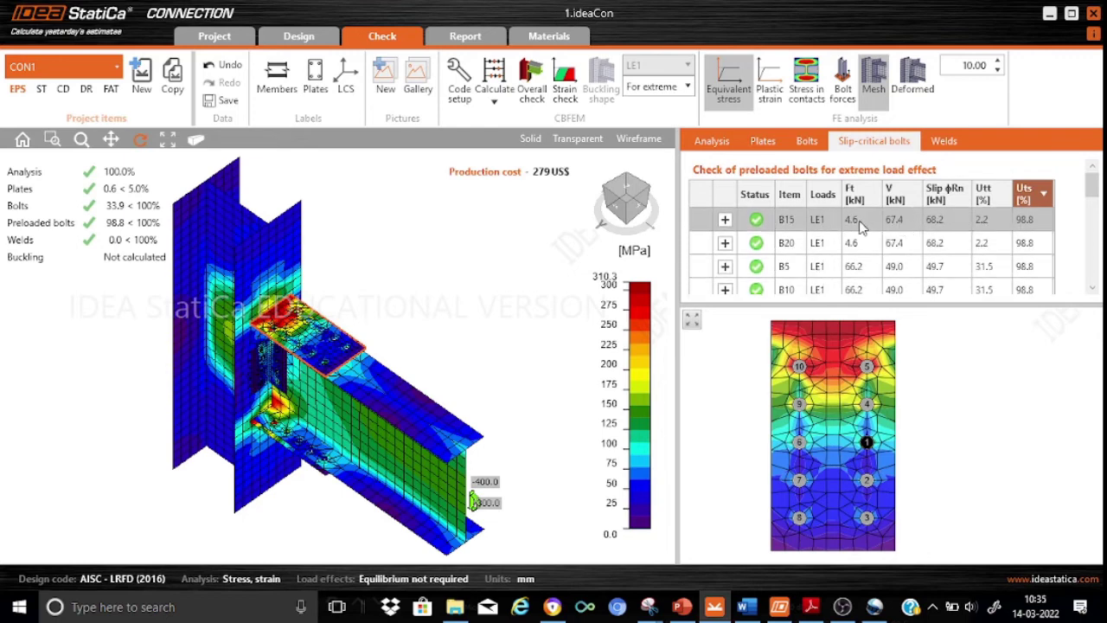
{"action": "left_click", "coordinate": [787, 223]}
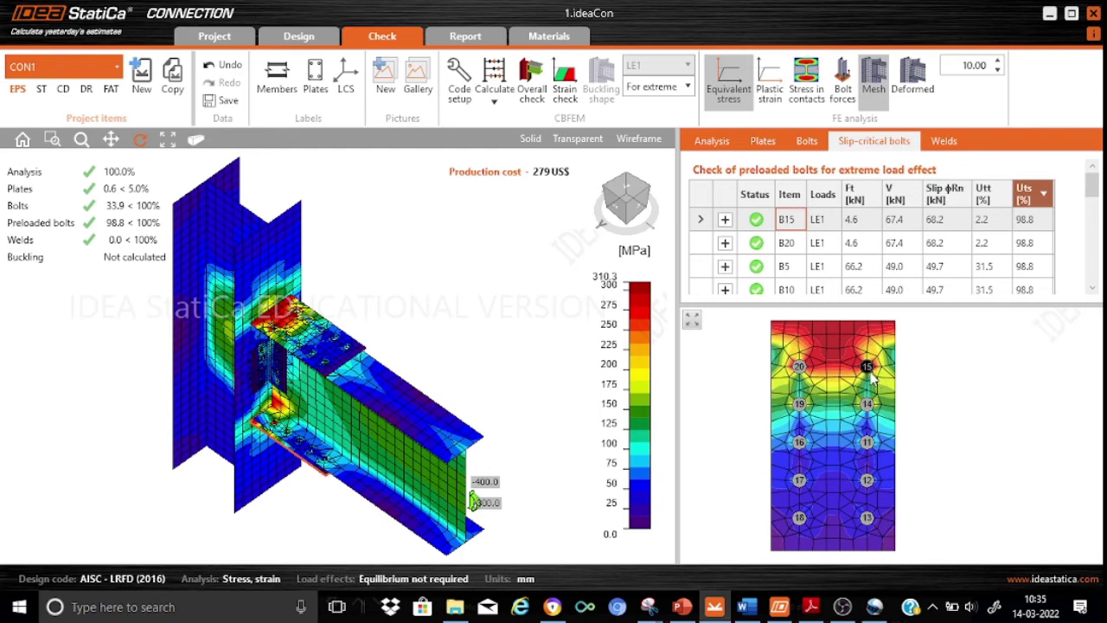
{"action": "mouse_move", "coordinate": [870, 373]}
- Expand the detailed check of bolt B15 and examine its tension resistance and its slip resistance formula
{"action": "left_click", "coordinate": [725, 221]}
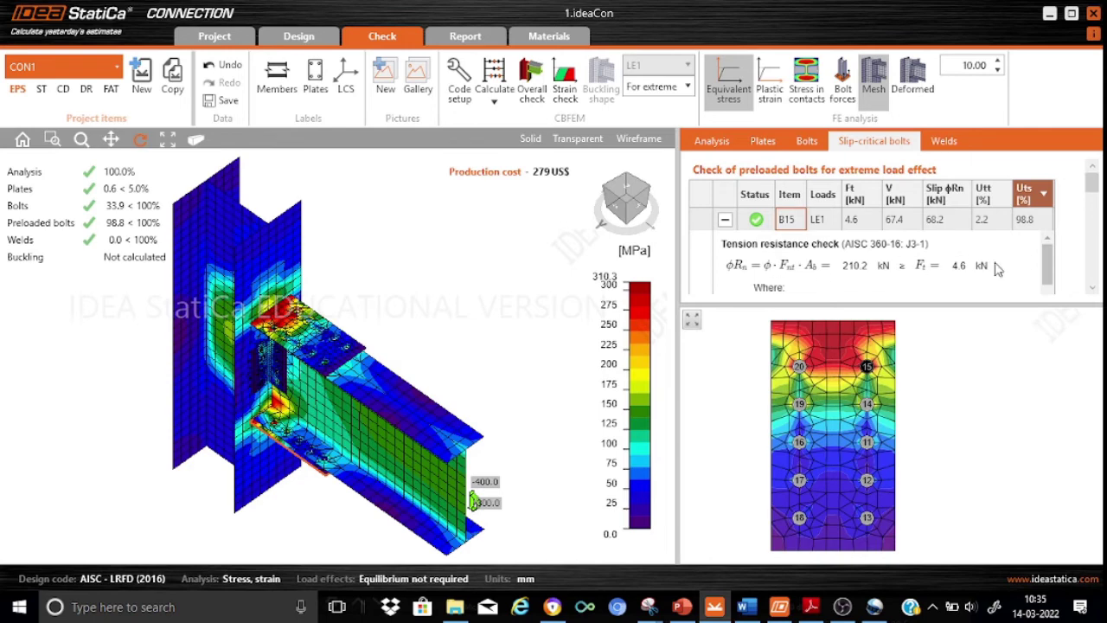
{"action": "scroll", "coordinate": [1049, 276], "scroll_direction": "down", "scroll_amount": 2}
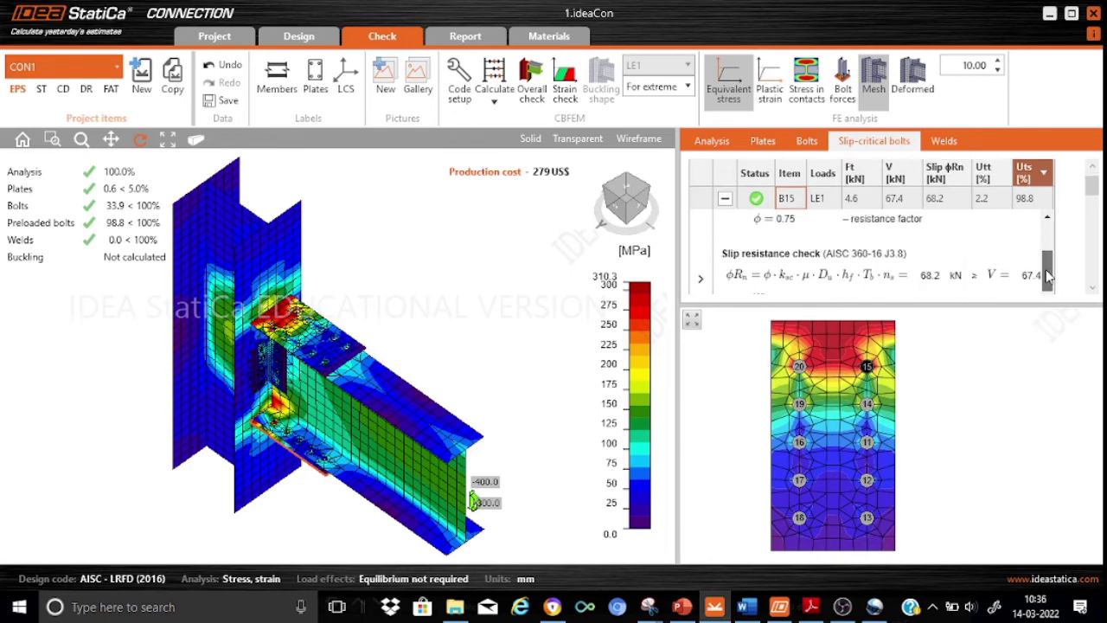
{"action": "scroll", "coordinate": [1048, 275], "scroll_direction": "down", "scroll_amount": 1}
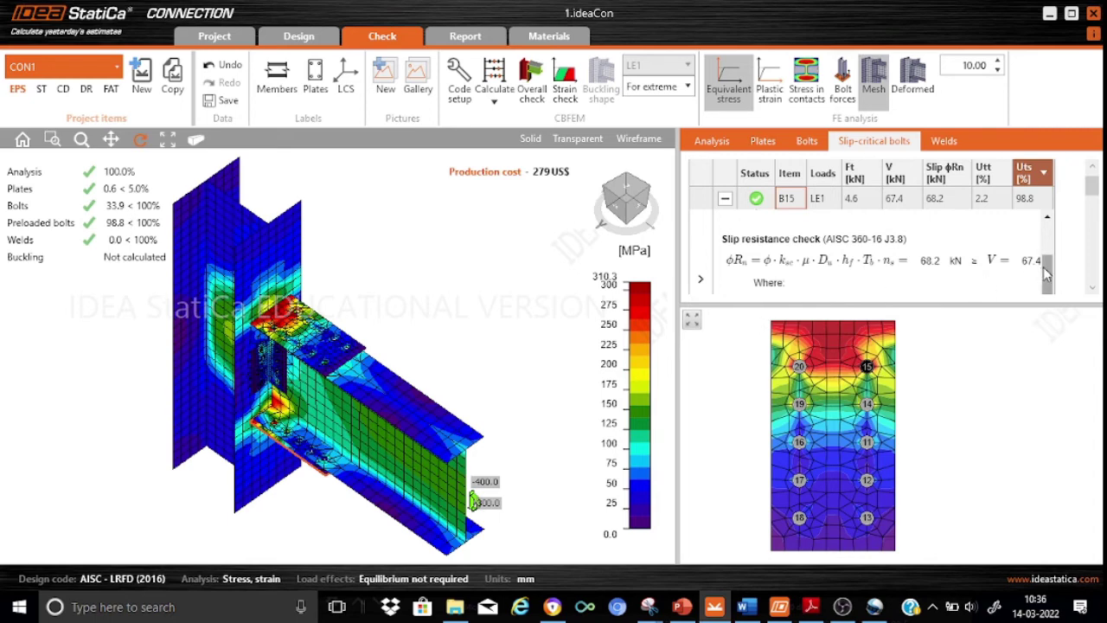
{"action": "left_click", "coordinate": [1092, 289]}
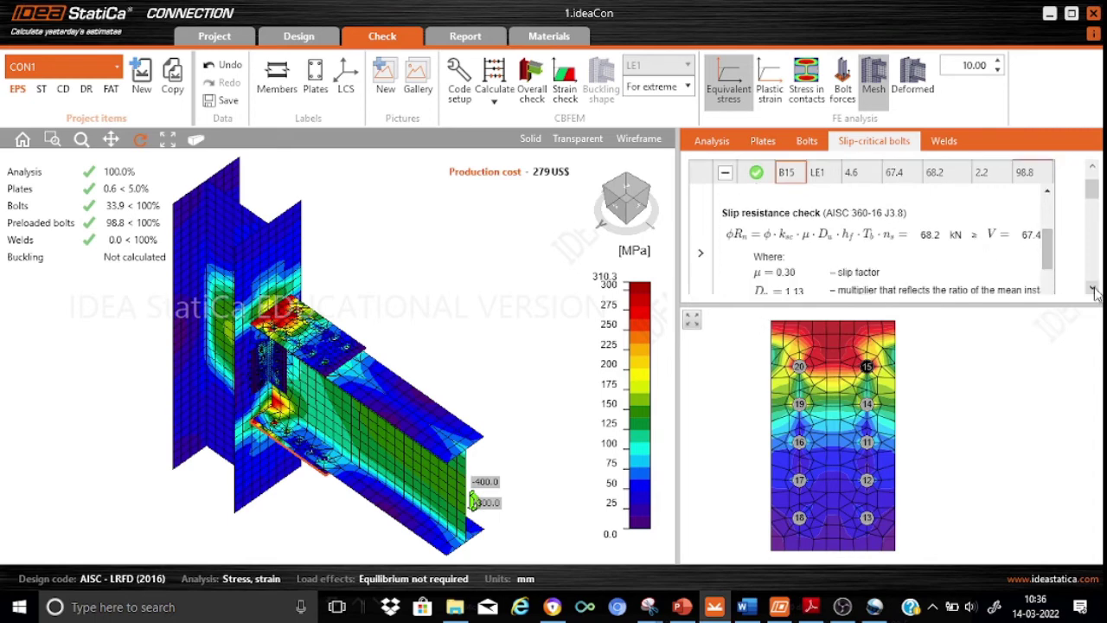
{"action": "left_click", "coordinate": [1093, 291]}
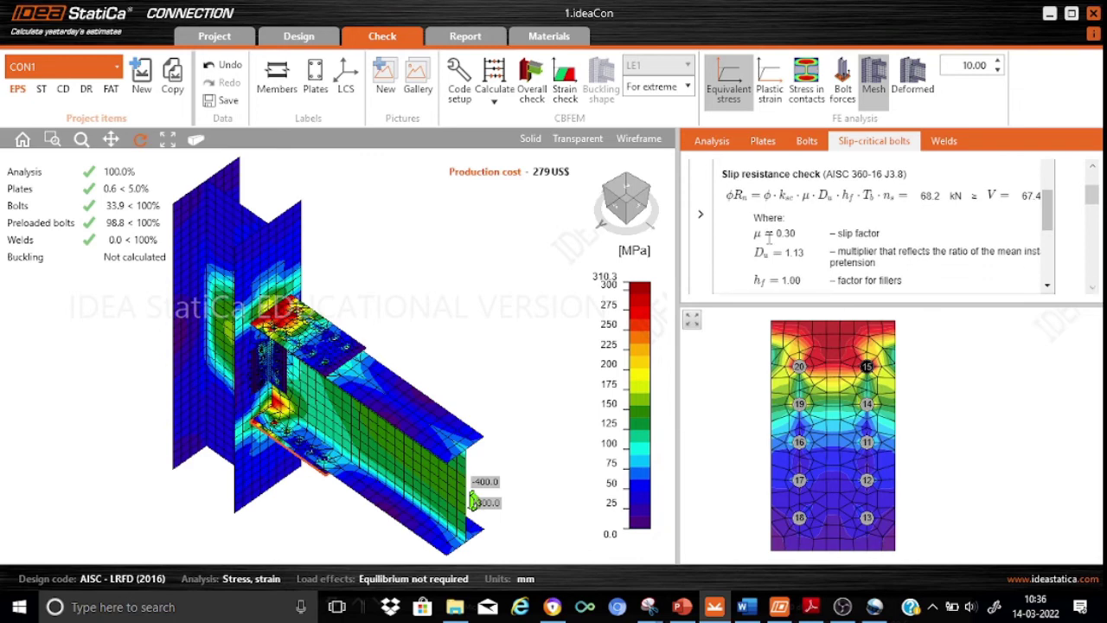
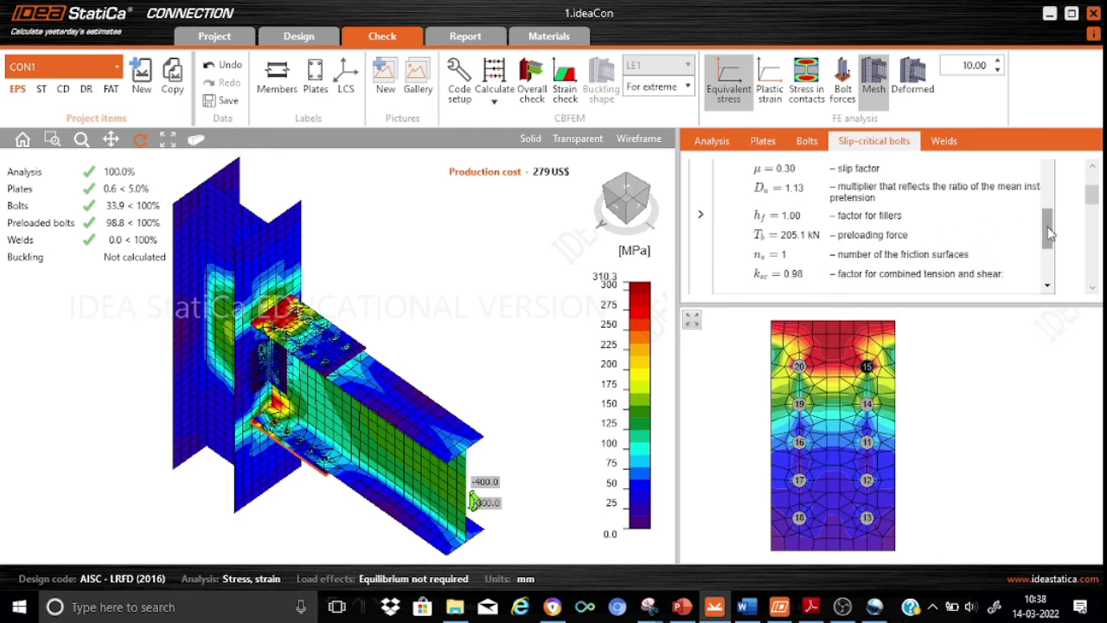
- Examine the slip resistance parameters of bolt B15 through the combined tension and shear factor and the resistance factor
{"action": "scroll", "coordinate": [1051, 223], "scroll_direction": "up", "scroll_amount": 1}
{"action": "left_click_drag", "start_coordinate": [1052, 223], "coordinate": [1049, 208]}
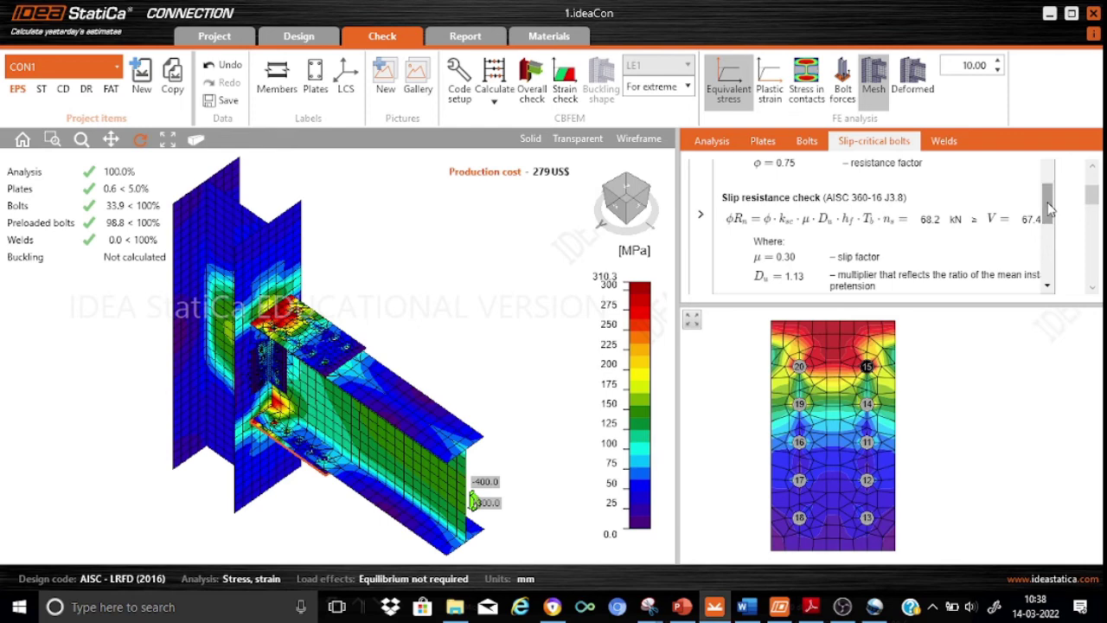
{"action": "left_click_drag", "start_coordinate": [1049, 208], "coordinate": [1053, 256]}
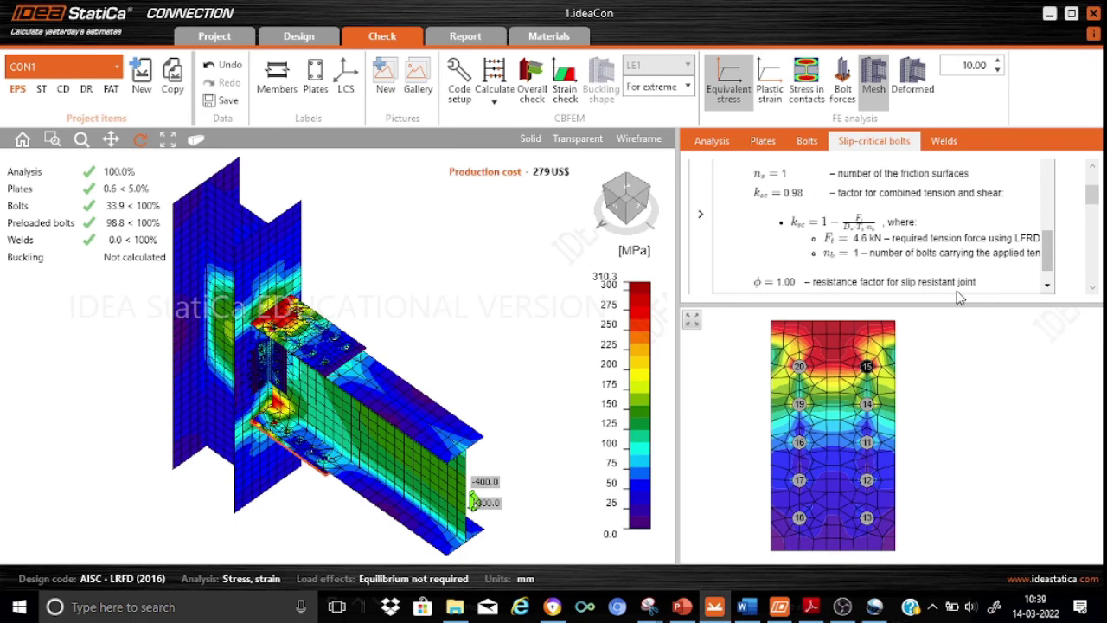
{"action": "left_click_drag", "start_coordinate": [1047, 263], "coordinate": [1047, 169]}
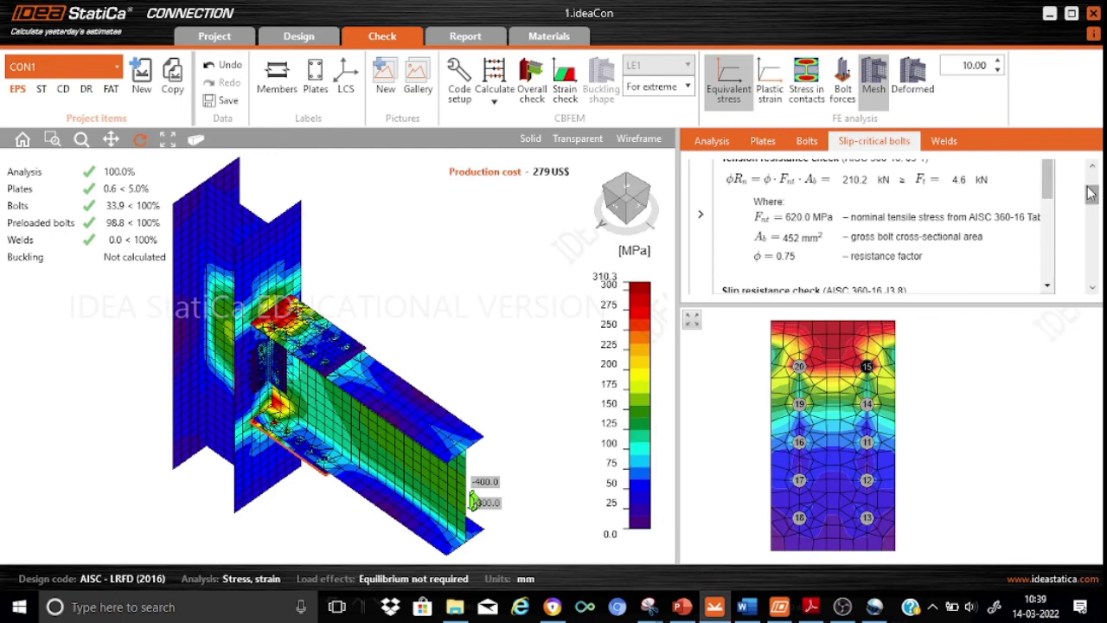
- Show the weld checks for the extreme load effect
{"action": "left_click", "coordinate": [956, 143]}
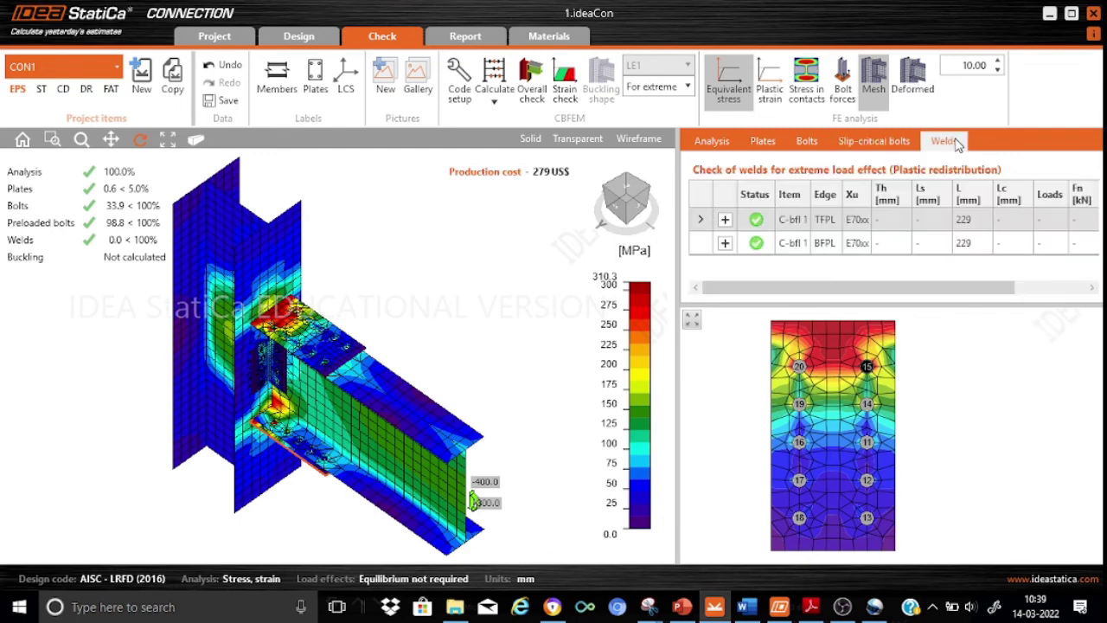